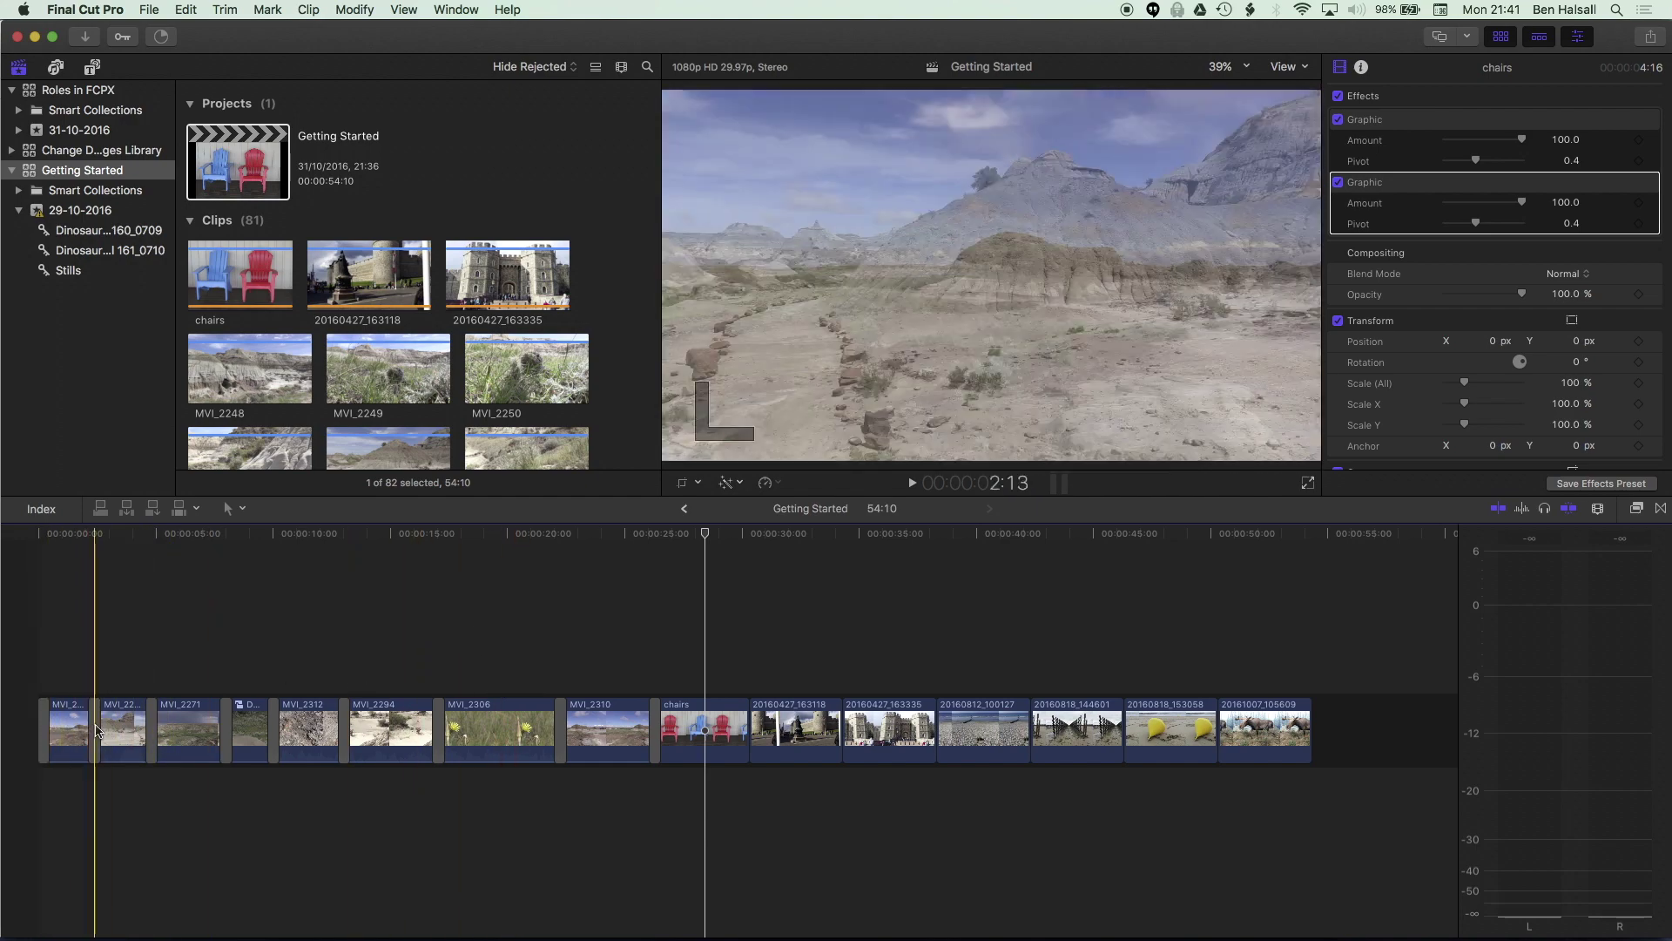
# Step: Select the edit point between the first two clips in the timeline
pyautogui.click(97, 731)
# Step: Add a cross dissolve at the first edit point, then delete the dissolve between MVI_2306 and MVI_2310
pyautogui.press('super+t')
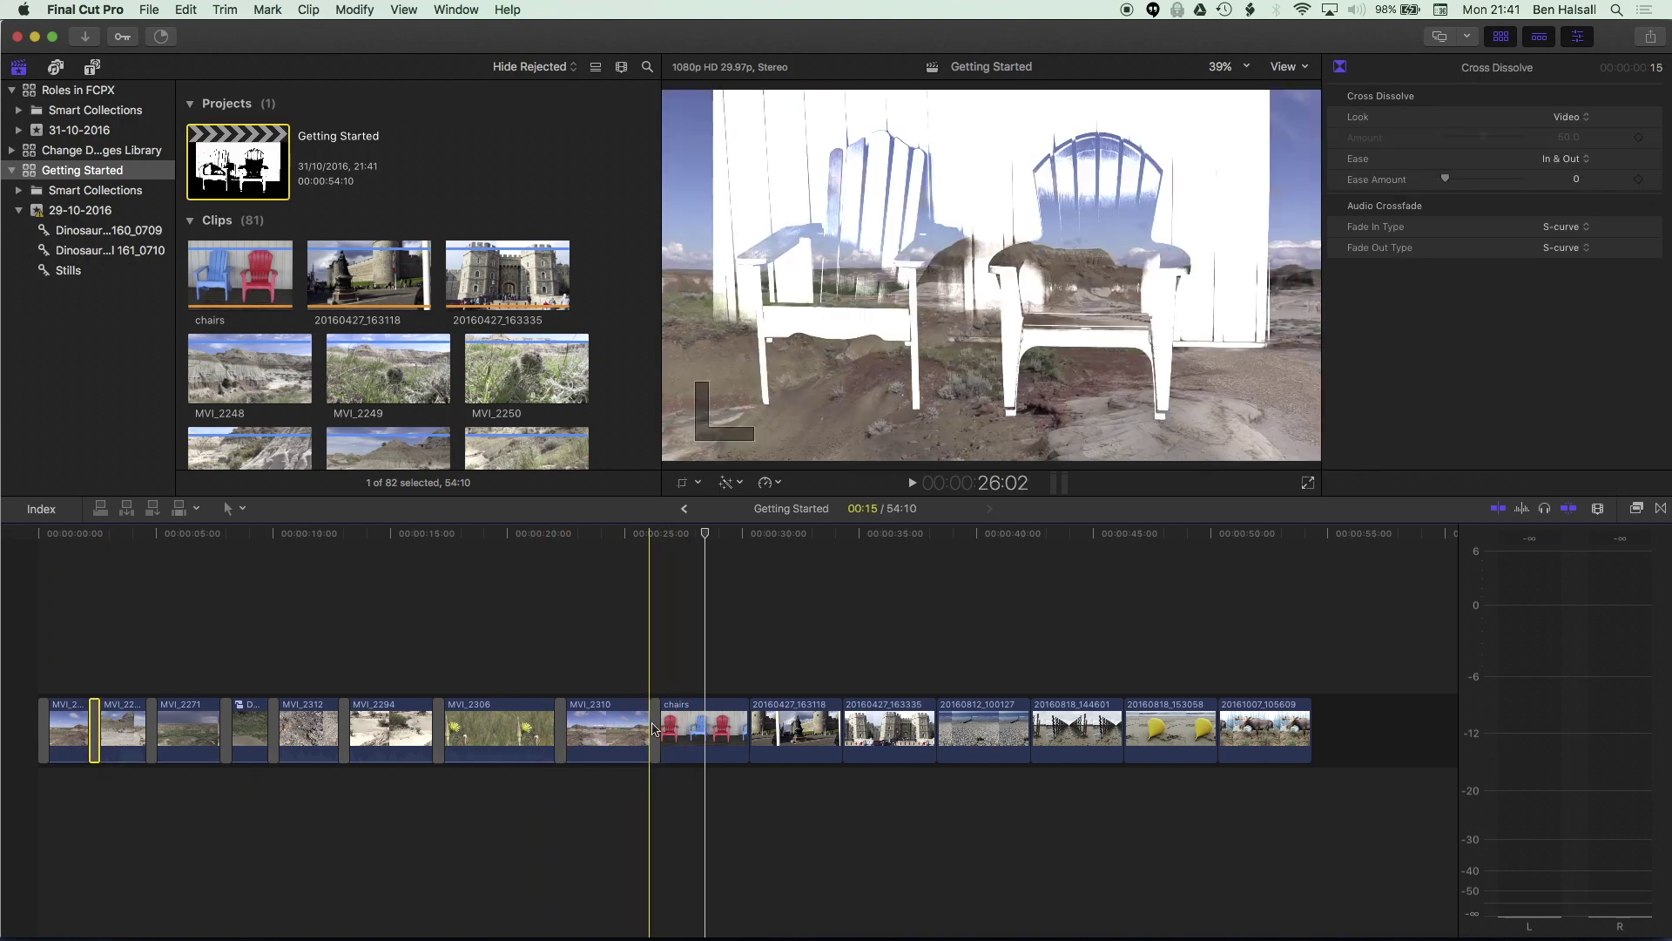
pyautogui.click(655, 734)
pyautogui.click(560, 733)
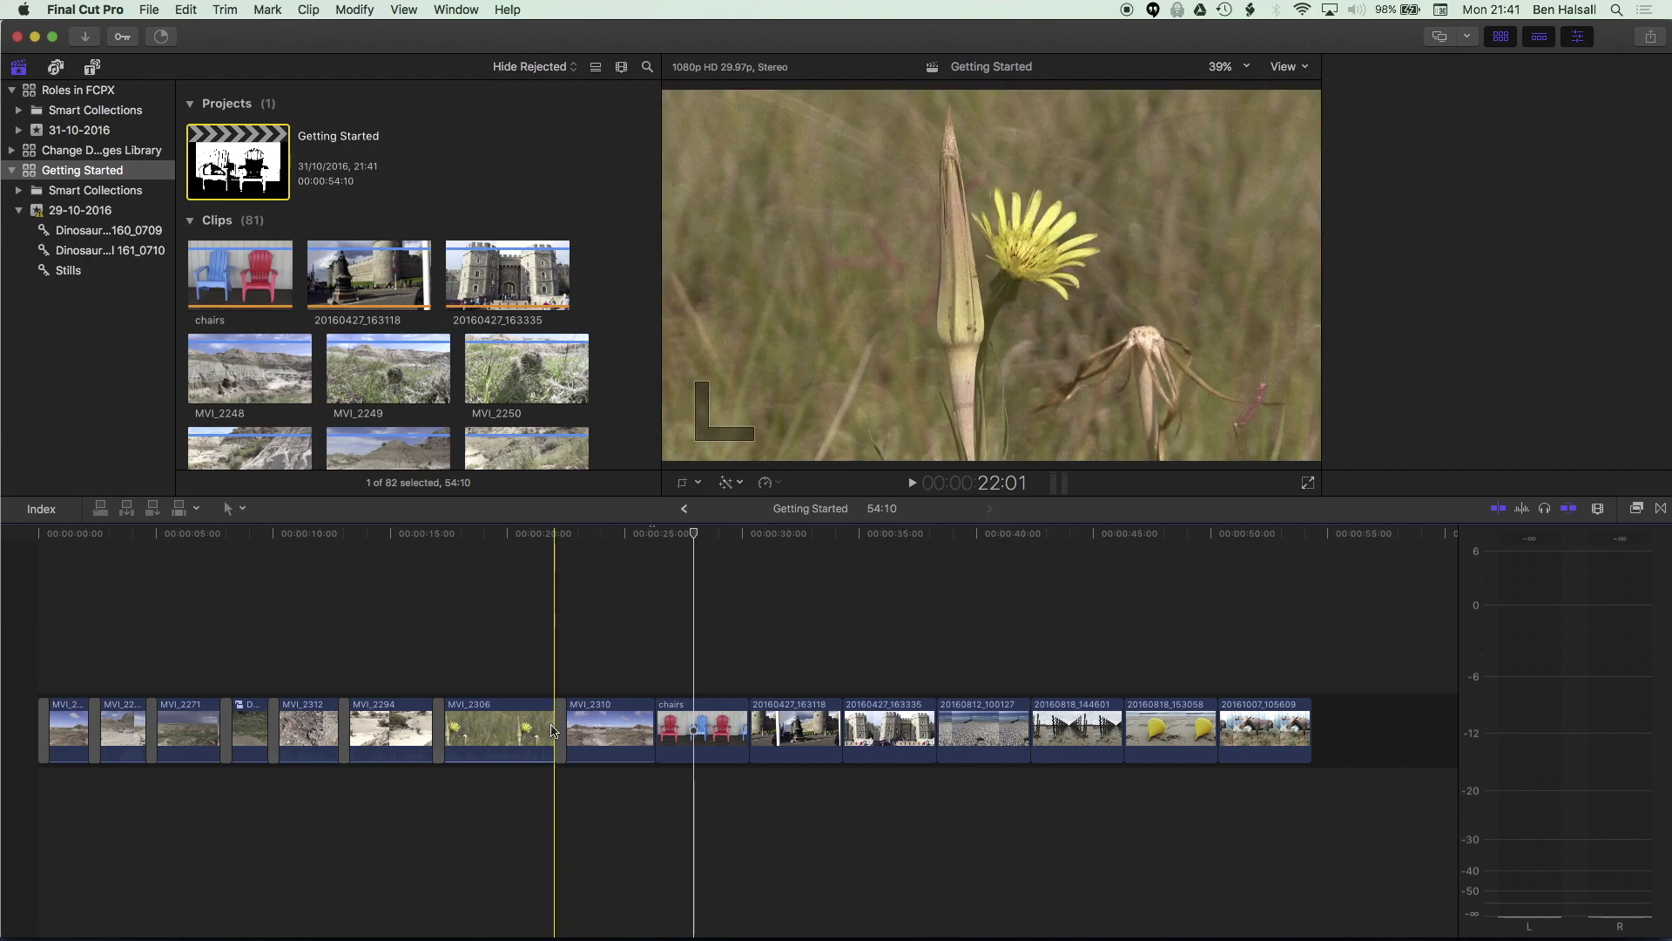
pyautogui.press('Delete')
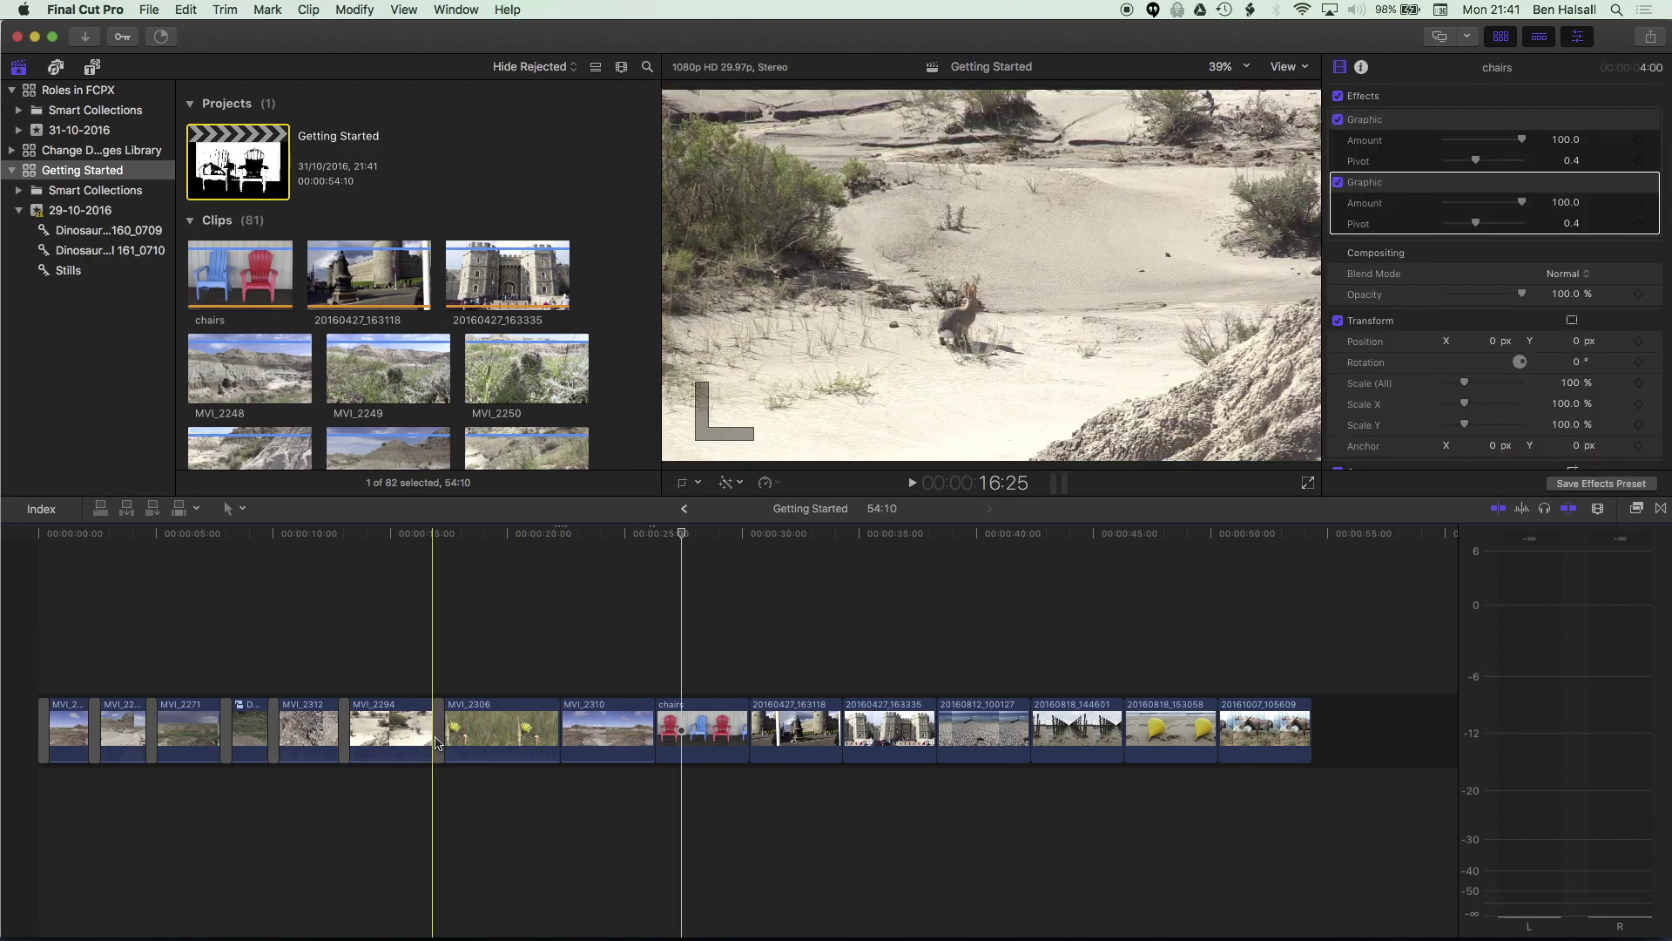
# Step: Select the remaining transitions from MVI_2294 back to the start, then clear the selection and park the playhead near 19:26
pyautogui.click(440, 733)
pyautogui.keyDown('super'); pyautogui.click(345, 734); pyautogui.keyUp('super')
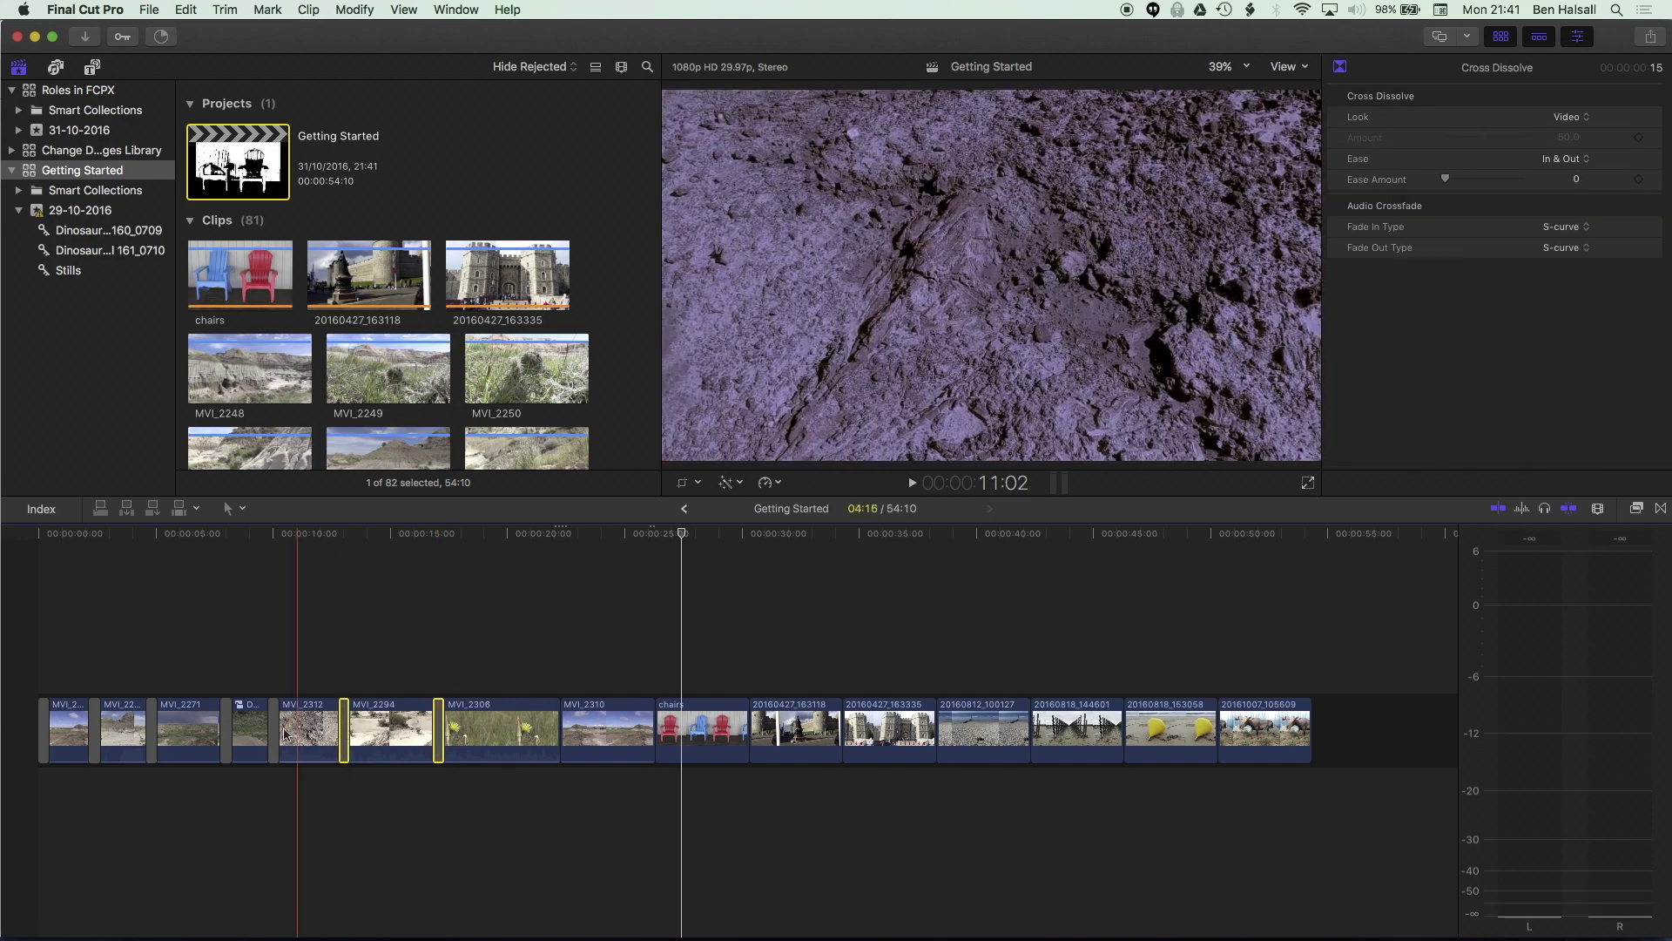
pyautogui.keyDown('super'); pyautogui.click(275, 733); pyautogui.keyUp('super')
pyautogui.keyDown('super'); pyautogui.click(226, 734); pyautogui.keyUp('super')
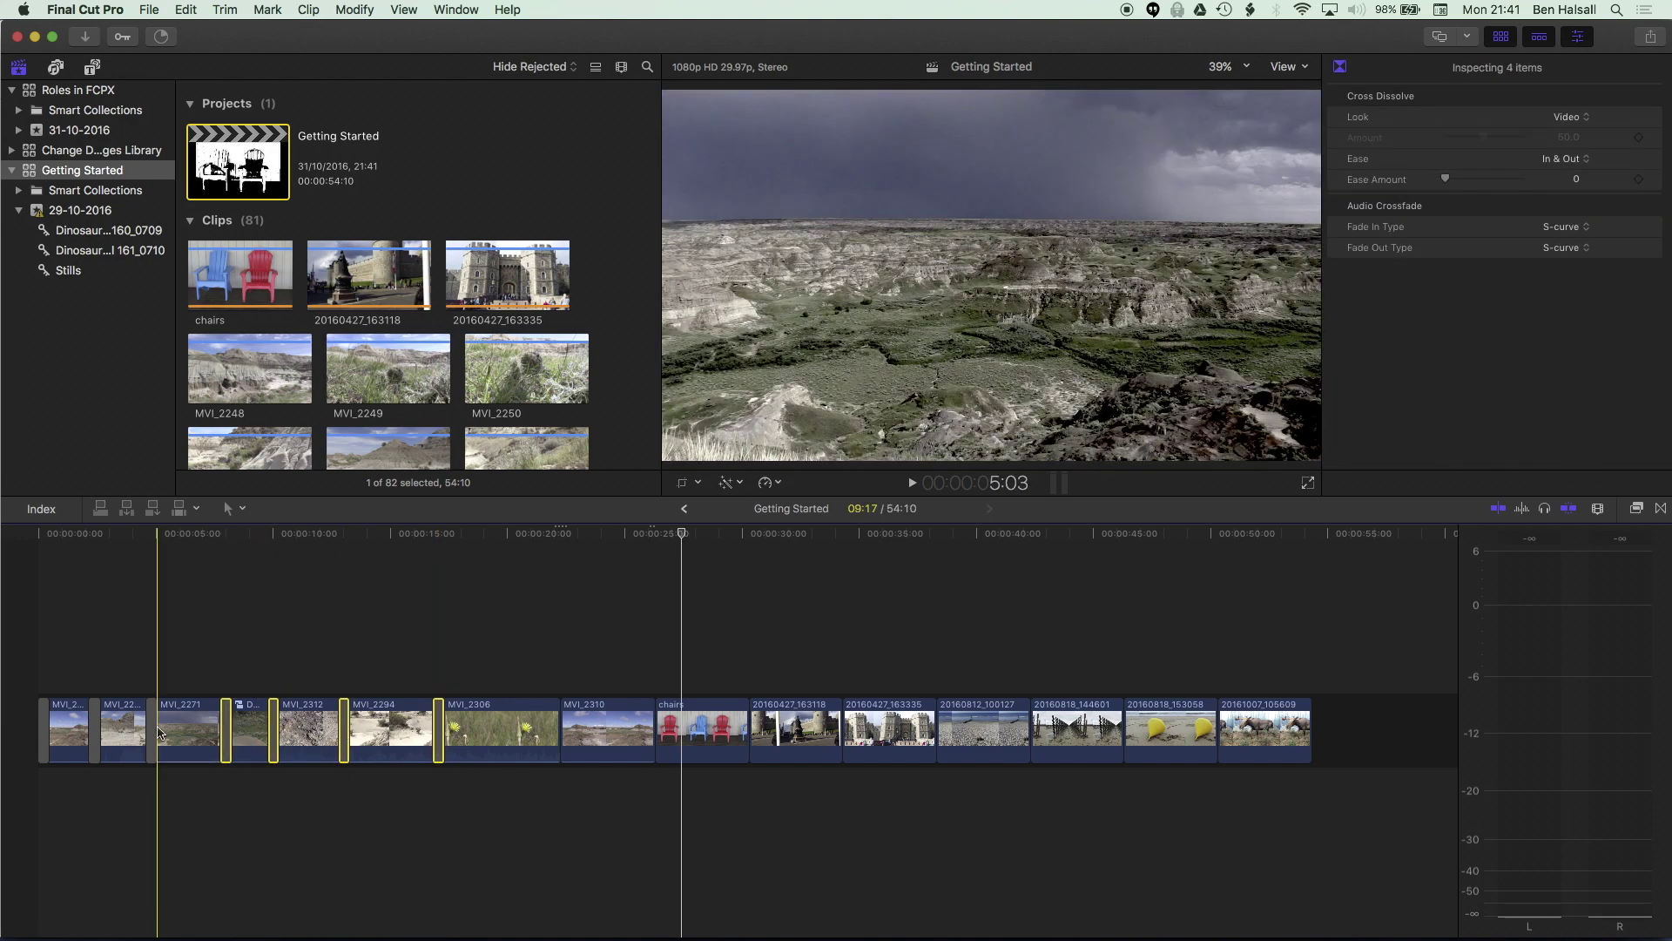
pyautogui.keyDown('super'); pyautogui.click(152, 733); pyautogui.keyUp('super')
pyautogui.keyDown('super'); pyautogui.click(94, 733); pyautogui.keyUp('super')
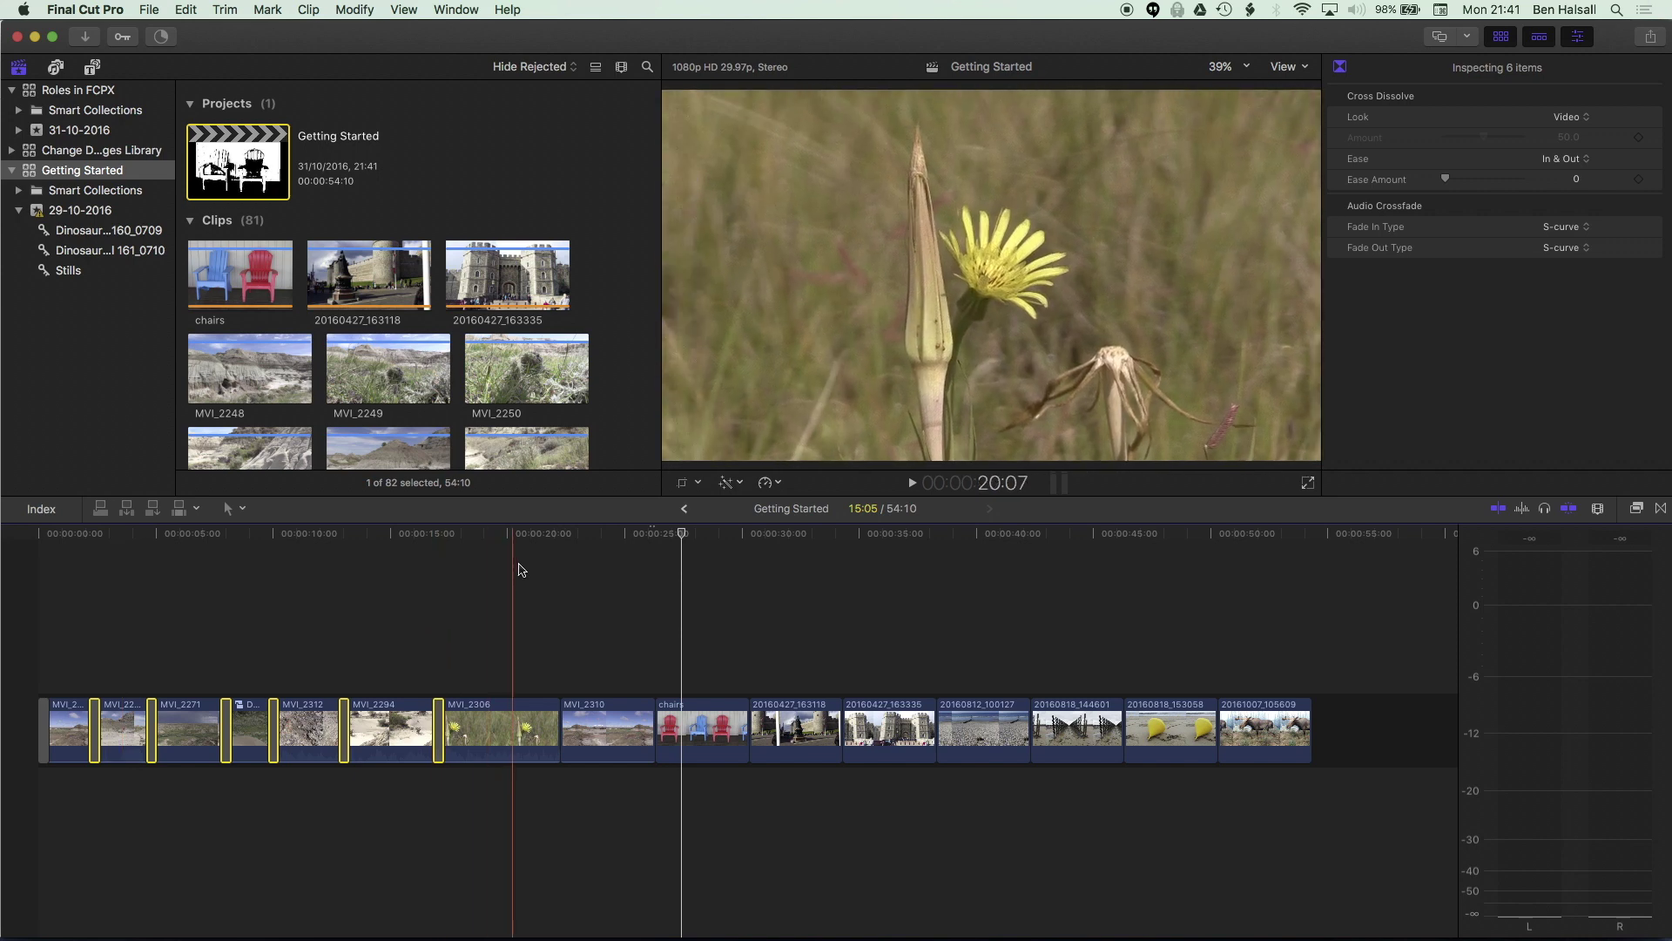
pyautogui.click(520, 600)
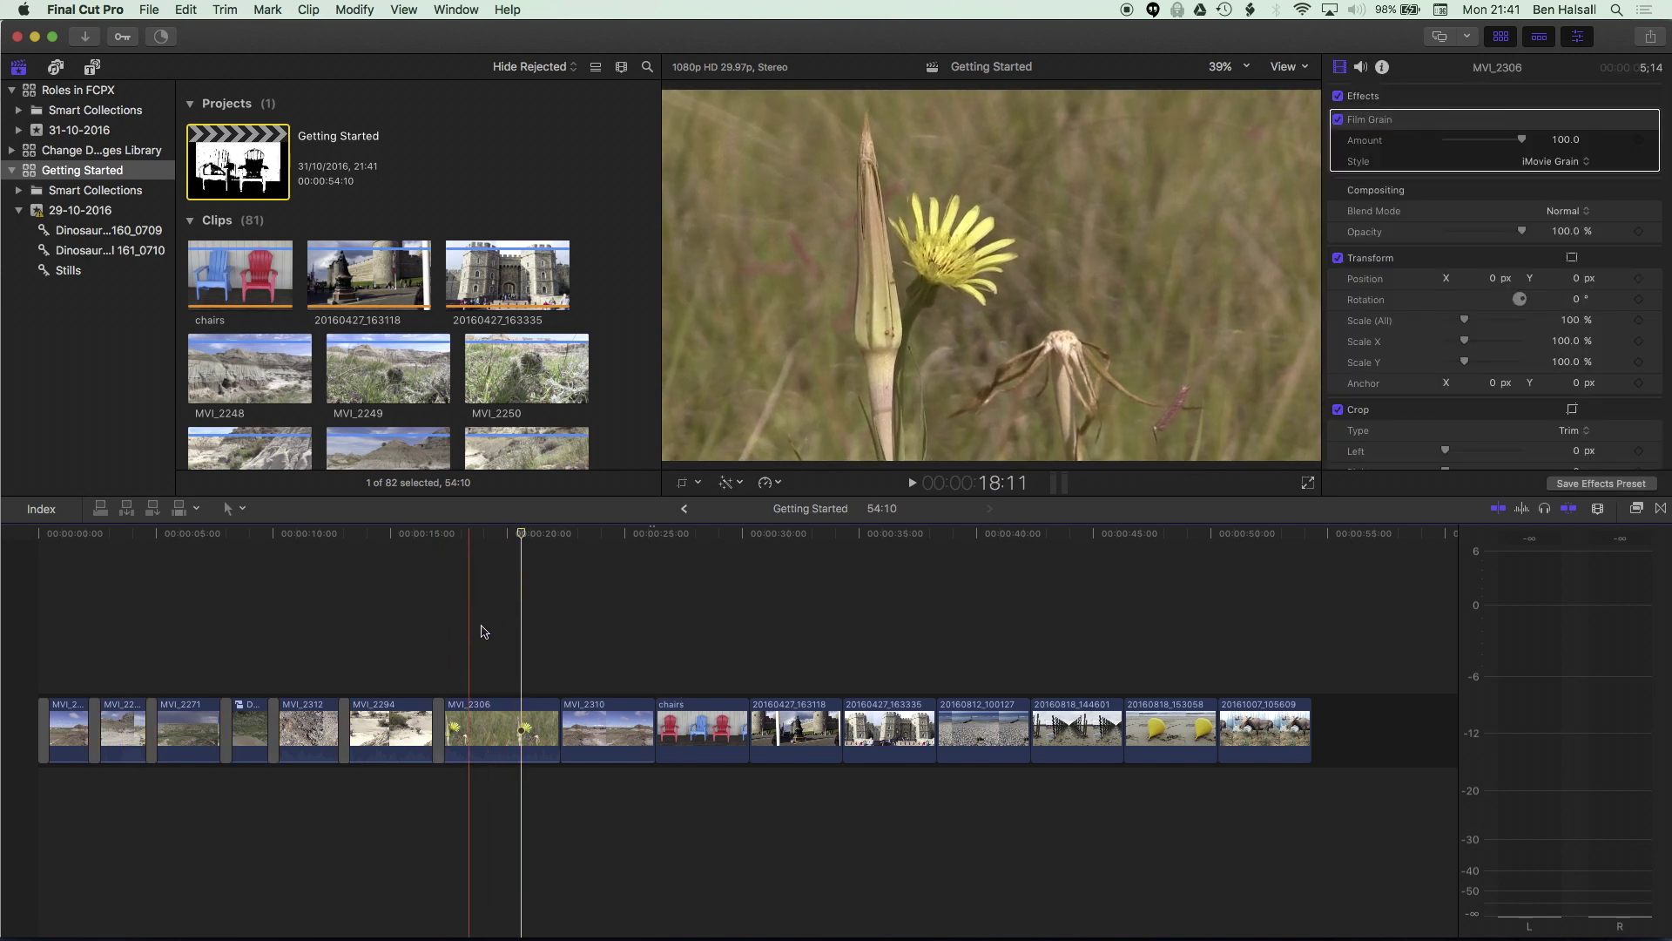
pyautogui.click(505, 542)
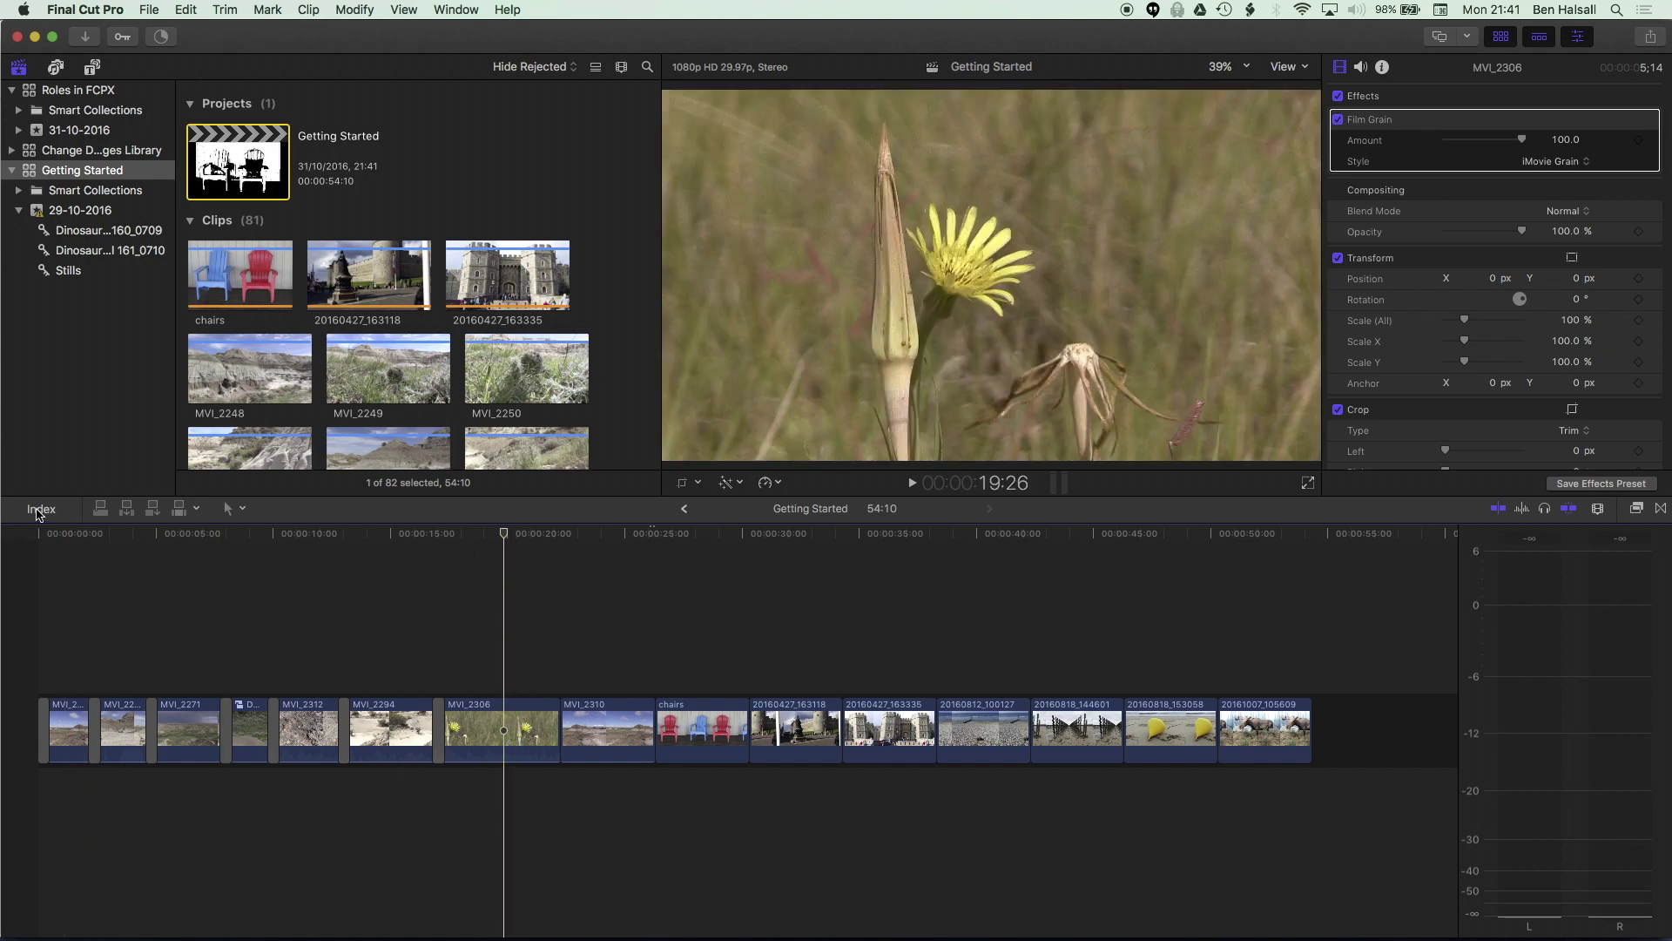
# Step: Search the Timeline Index for 'cr', select all seven Cross Dissolve entries and delete them
pyautogui.click(39, 510)
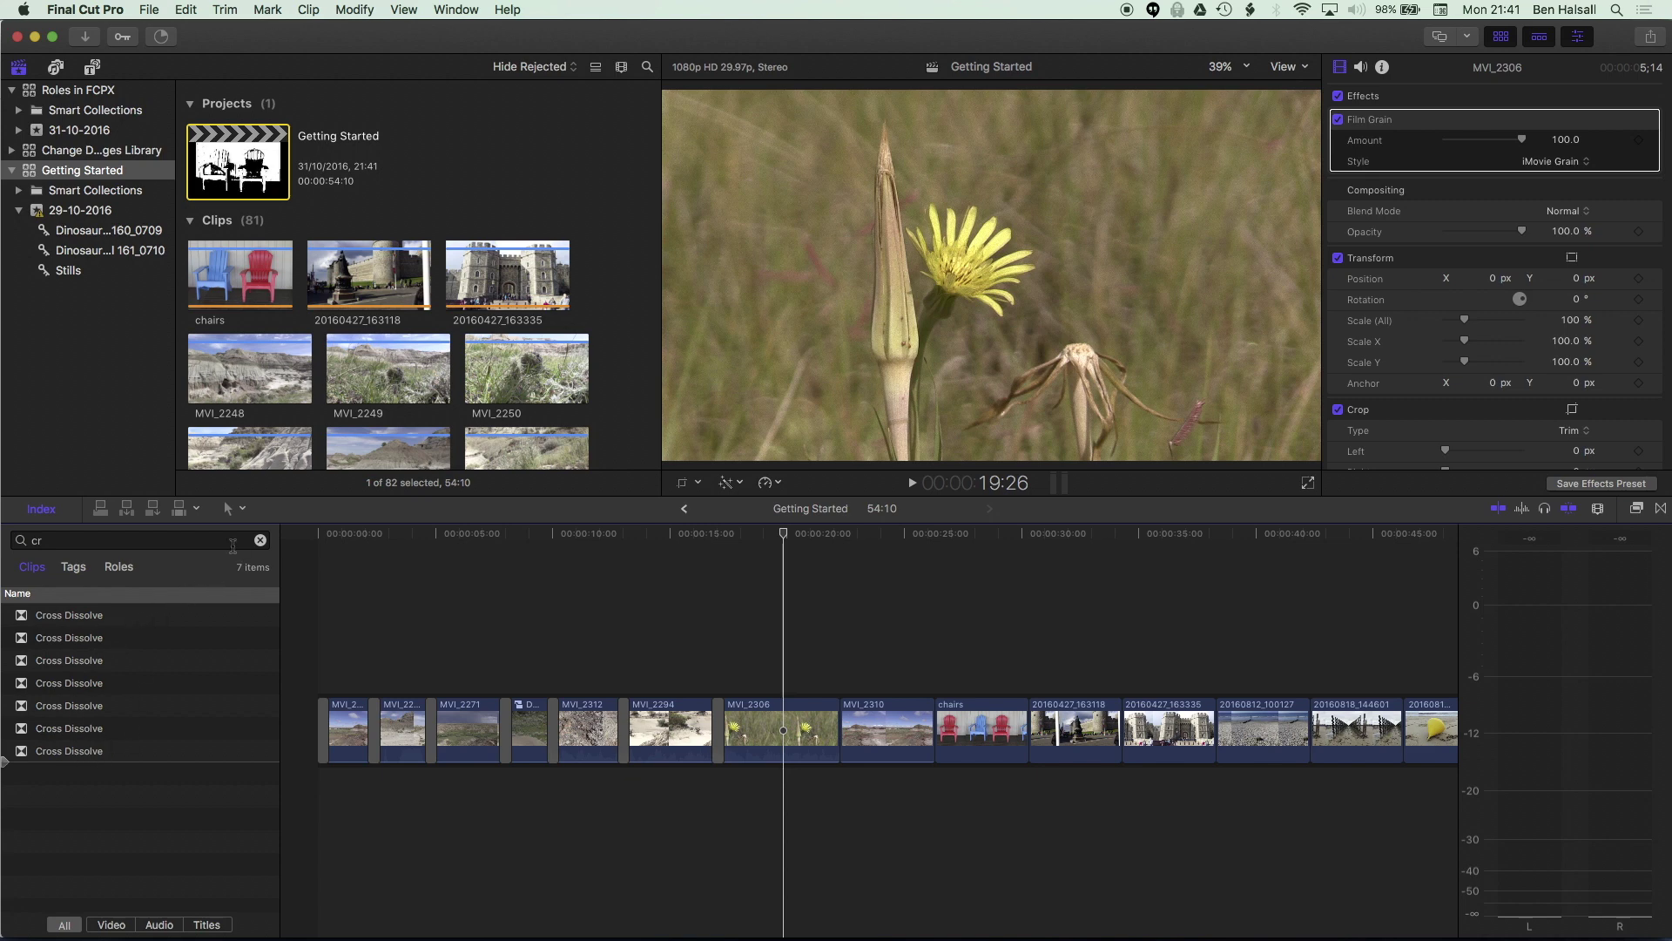
pyautogui.click(260, 542)
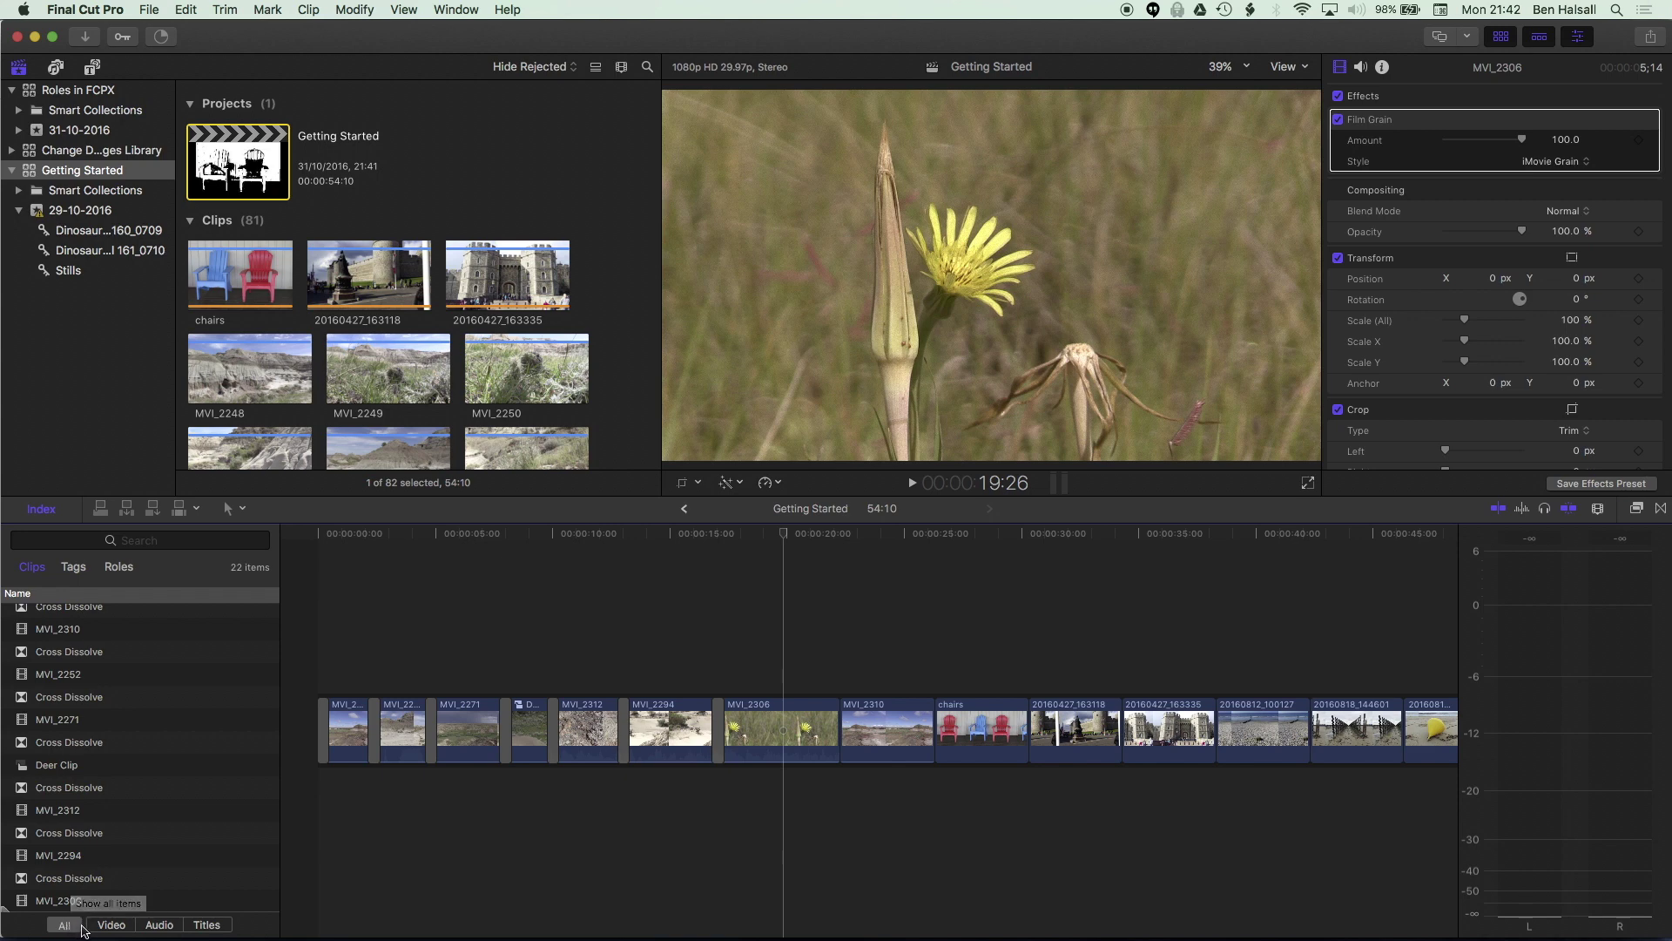
pyautogui.click(129, 534)
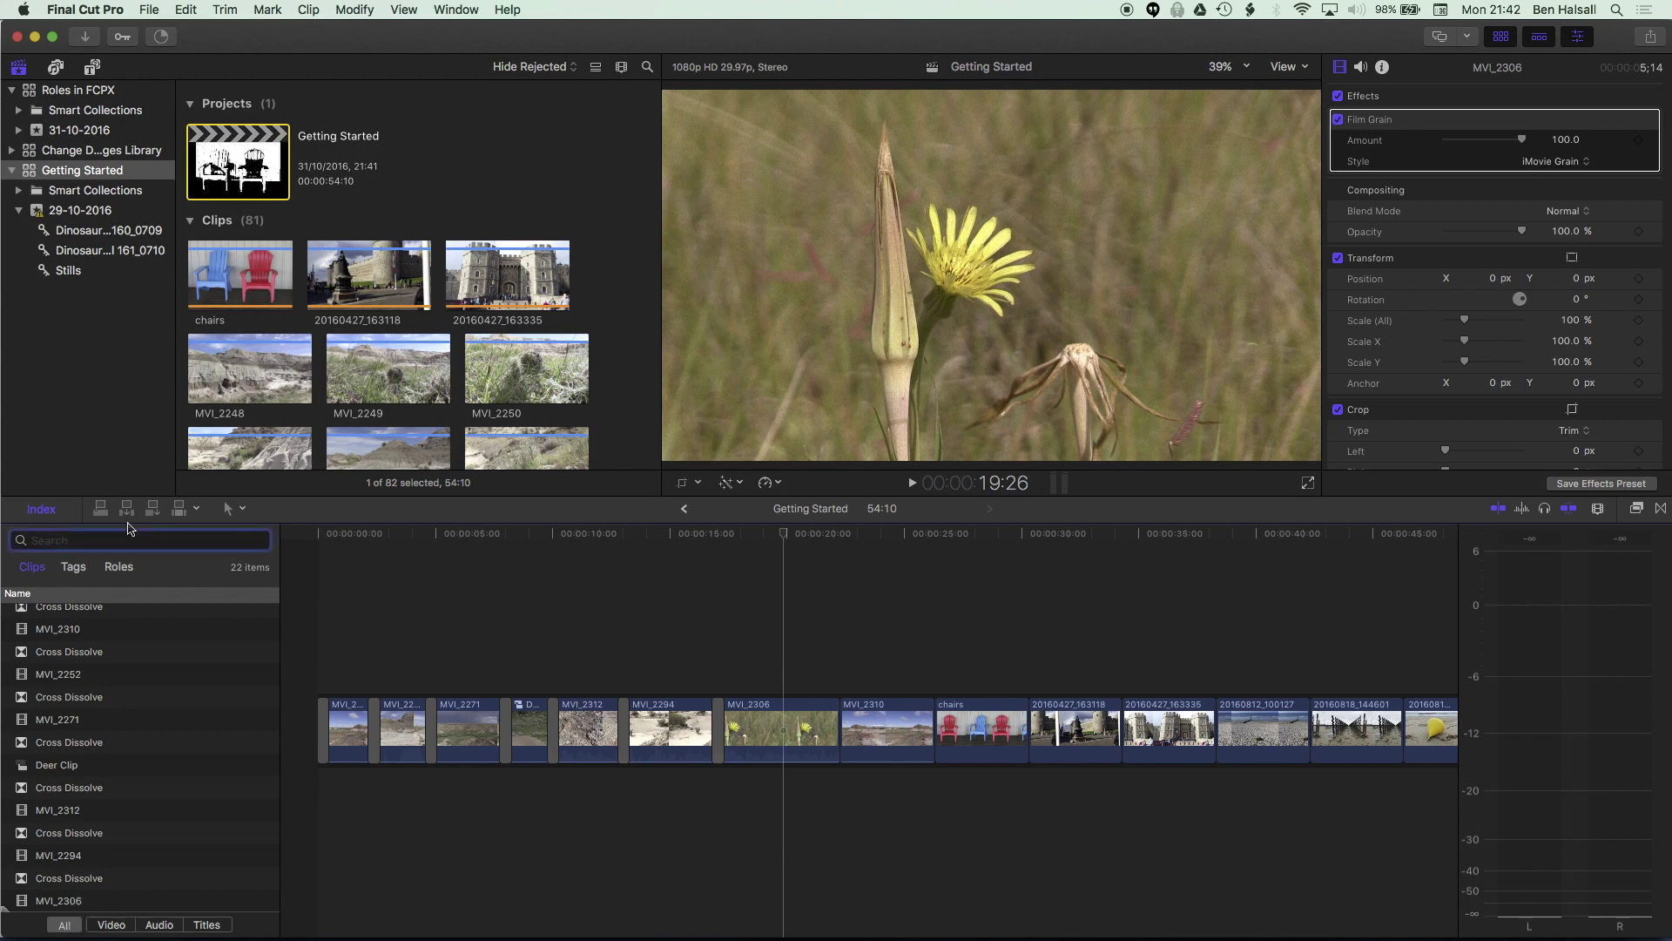
pyautogui.write('cross')
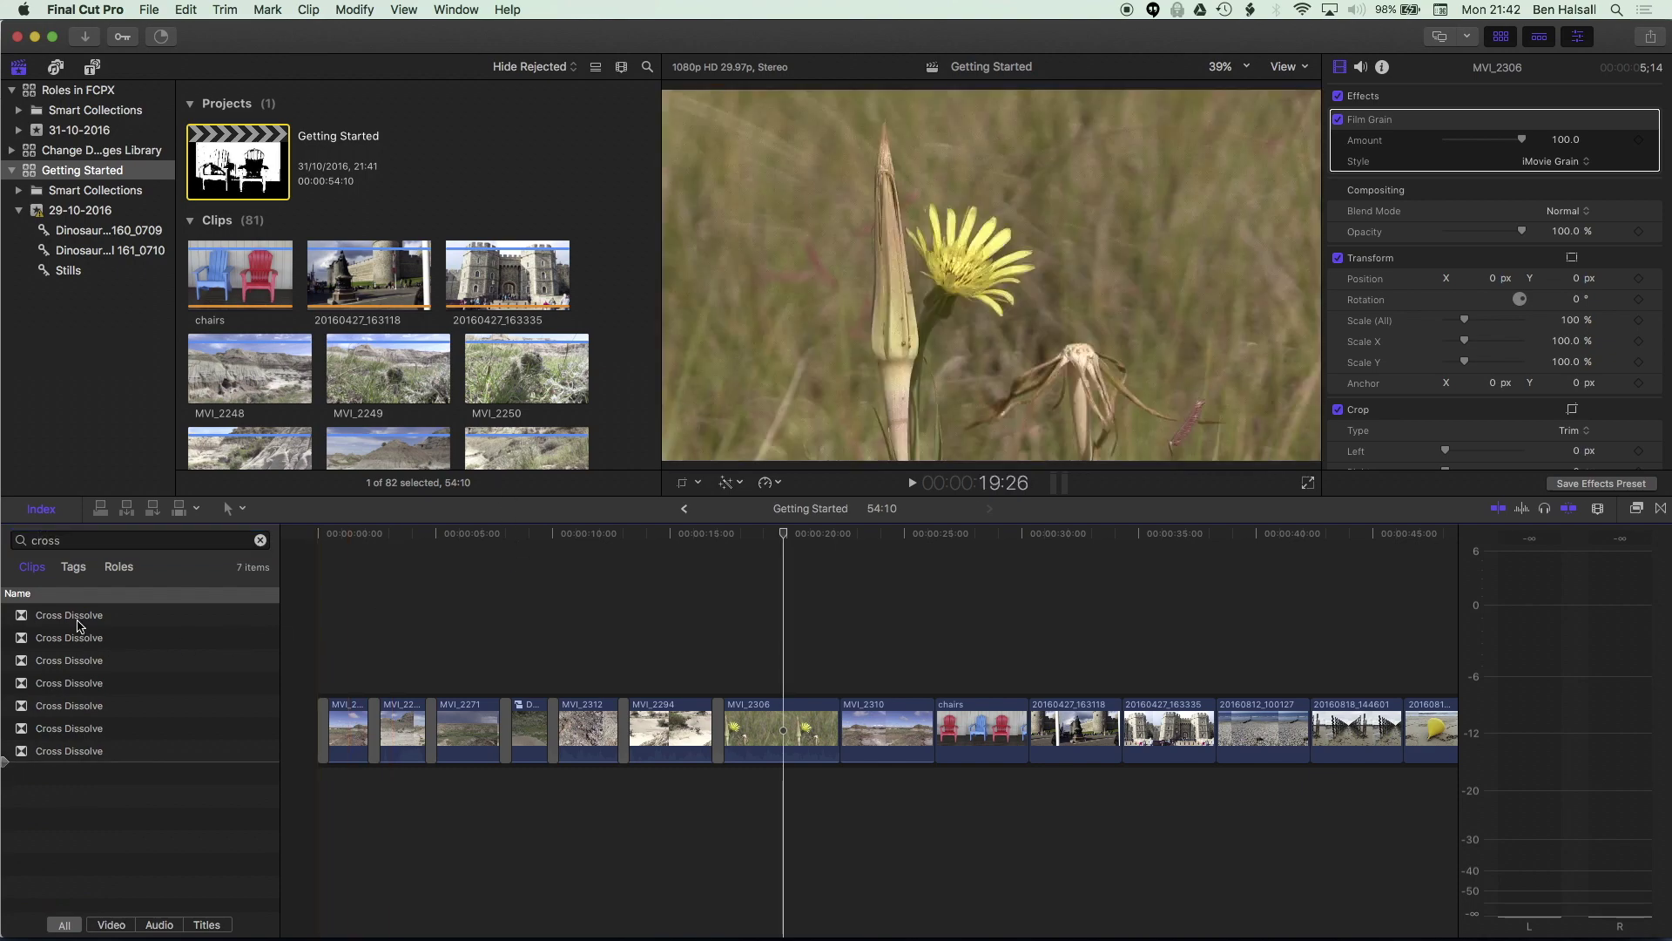
pyautogui.click(97, 618)
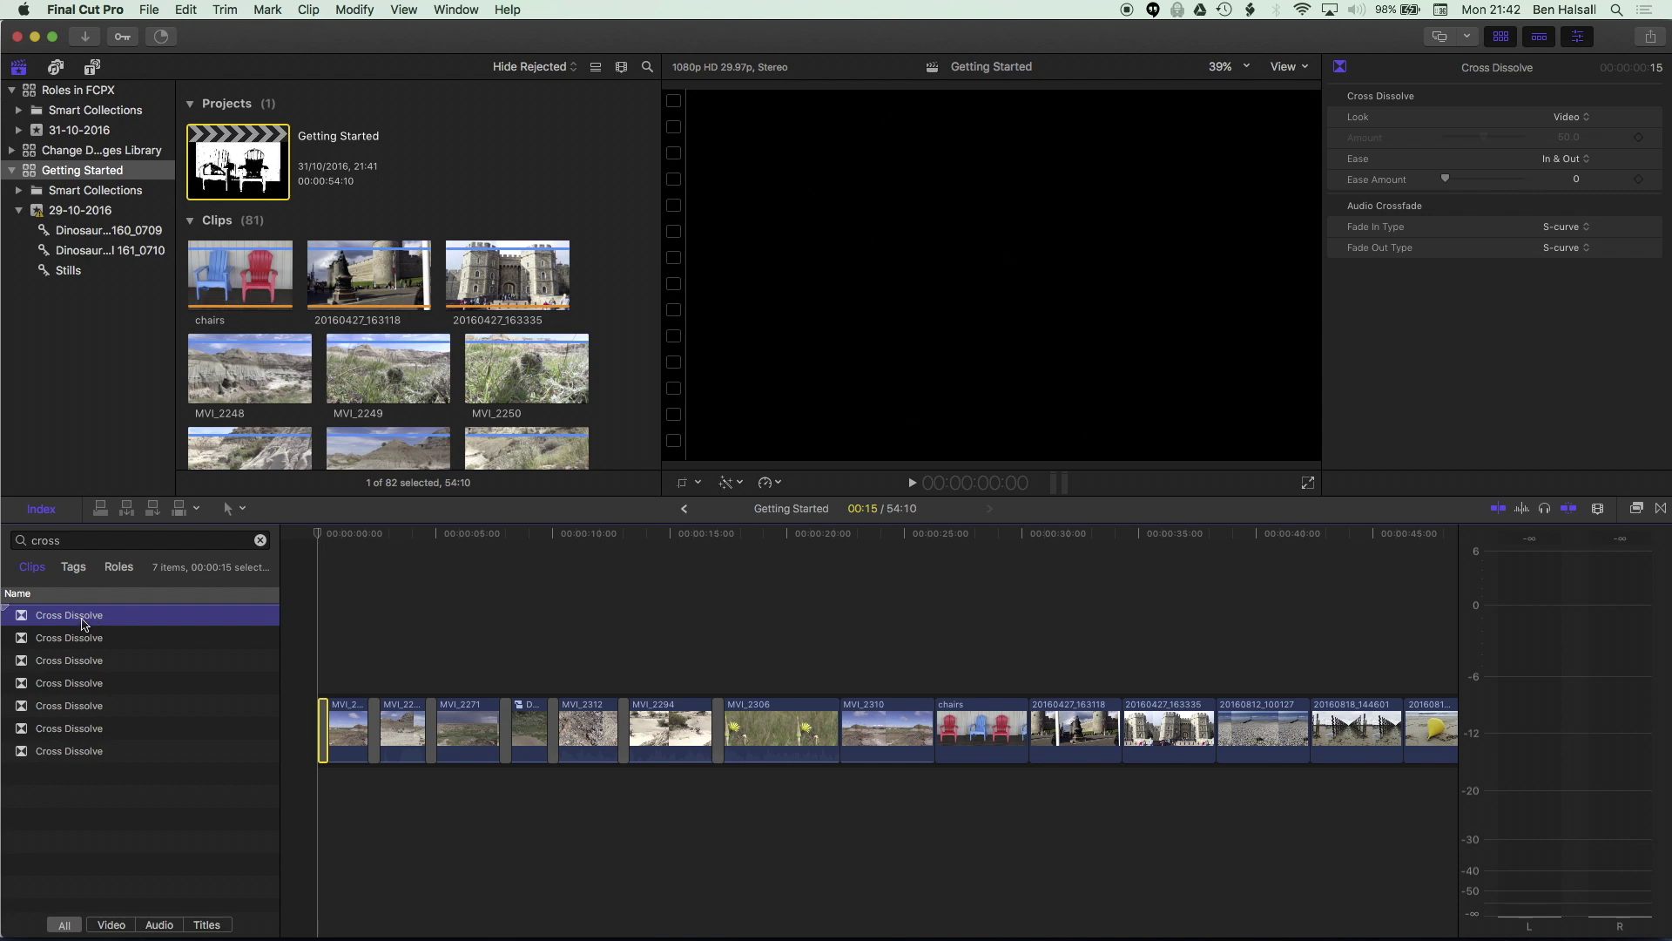
pyautogui.keyDown('shift'); pyautogui.click(90, 754); pyautogui.keyUp('shift')
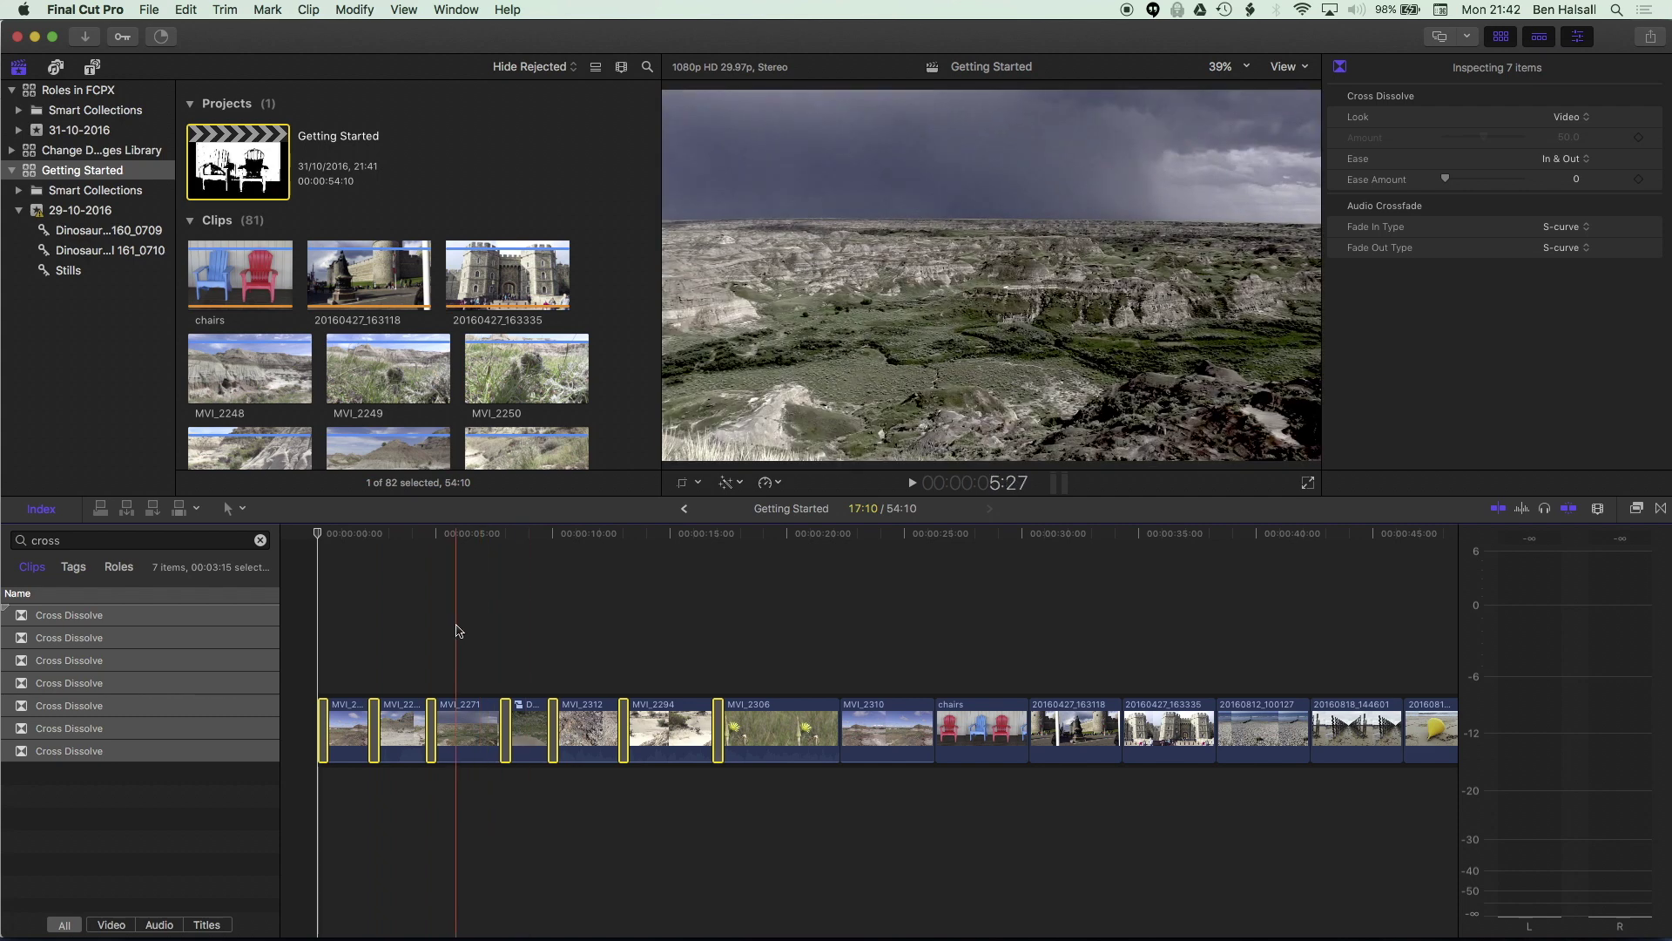
pyautogui.click(459, 535)
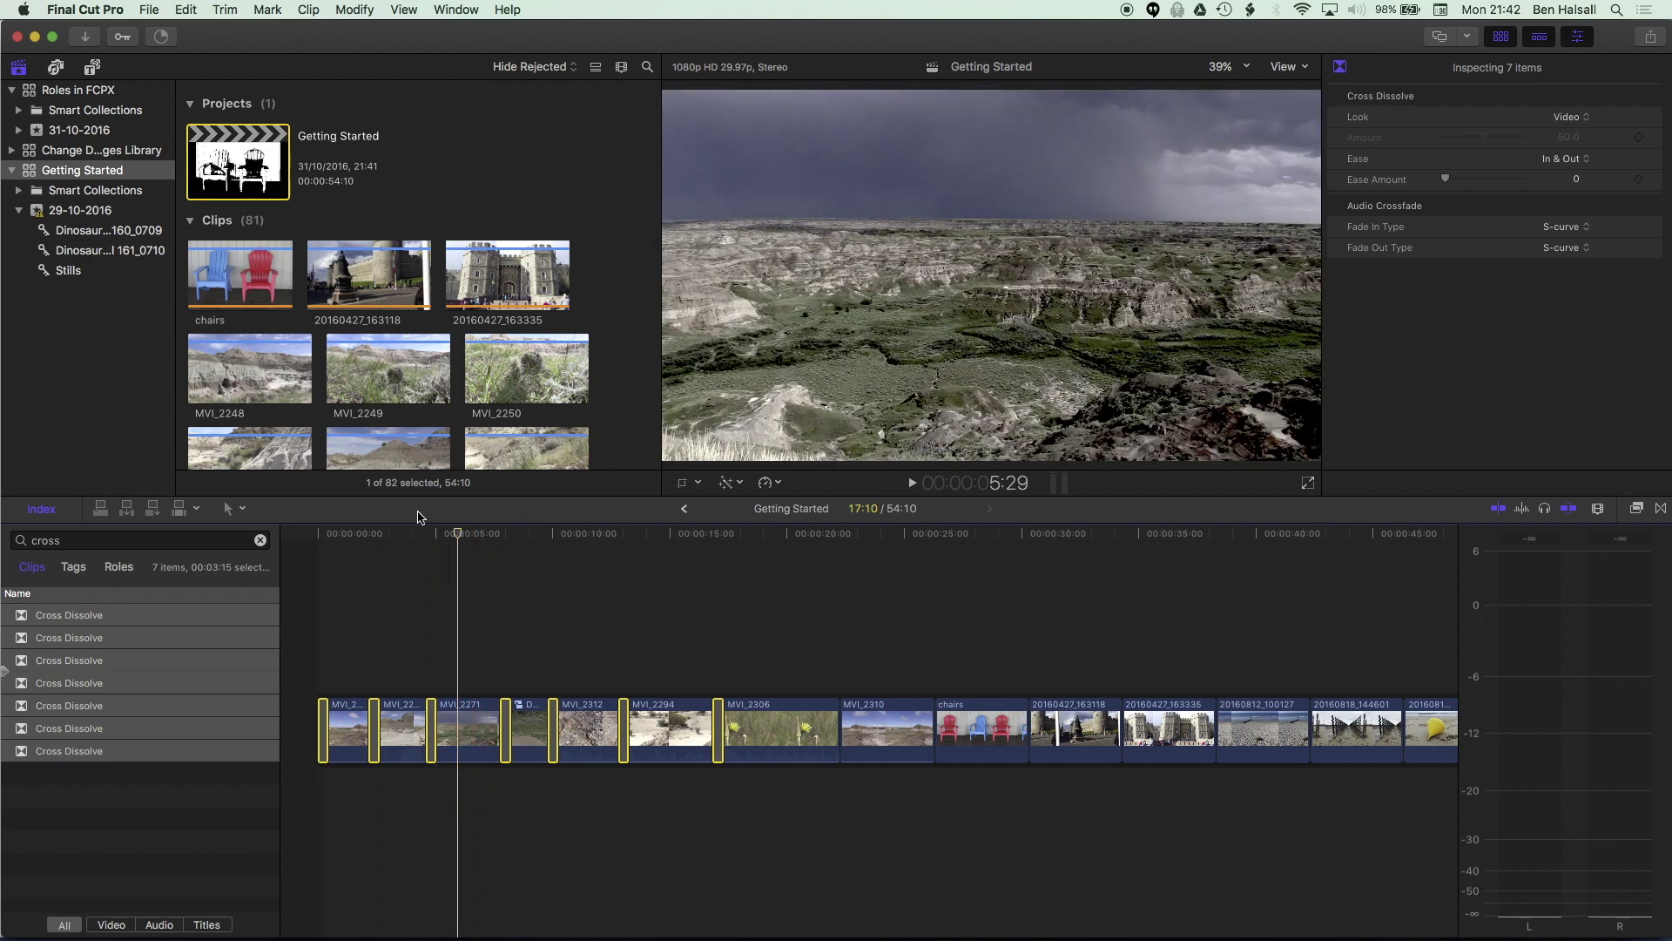
pyautogui.press('Delete')
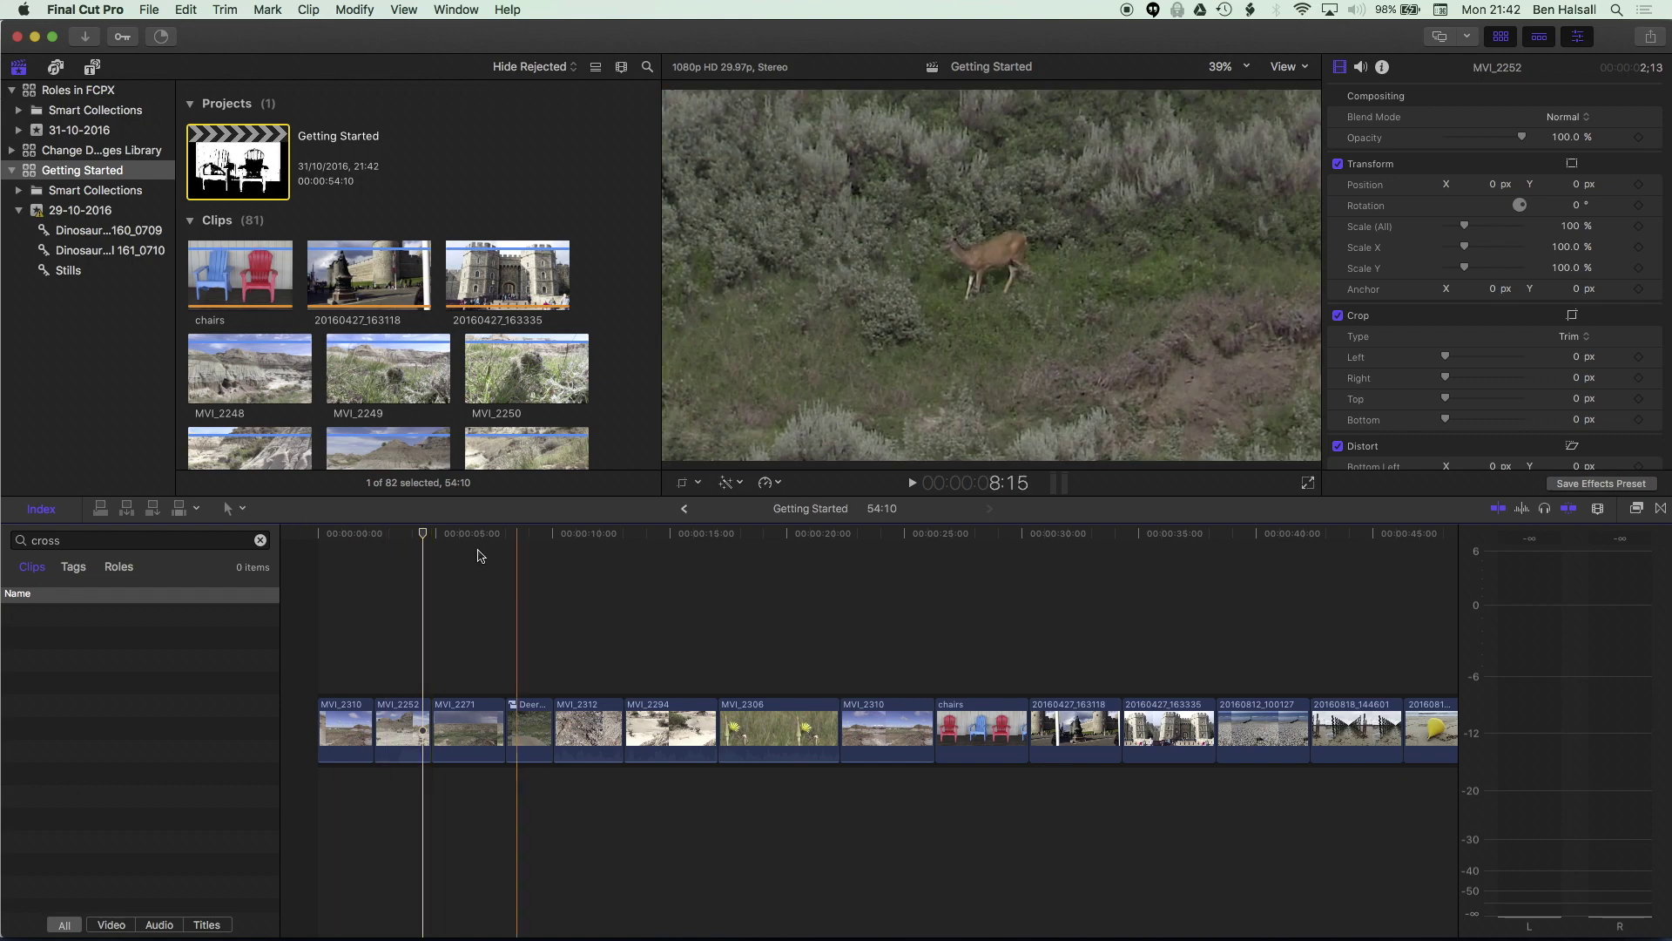
# Step: Select clip MVI_2271 and keep the Inspector visible to view its effects
pyautogui.click(450, 732)
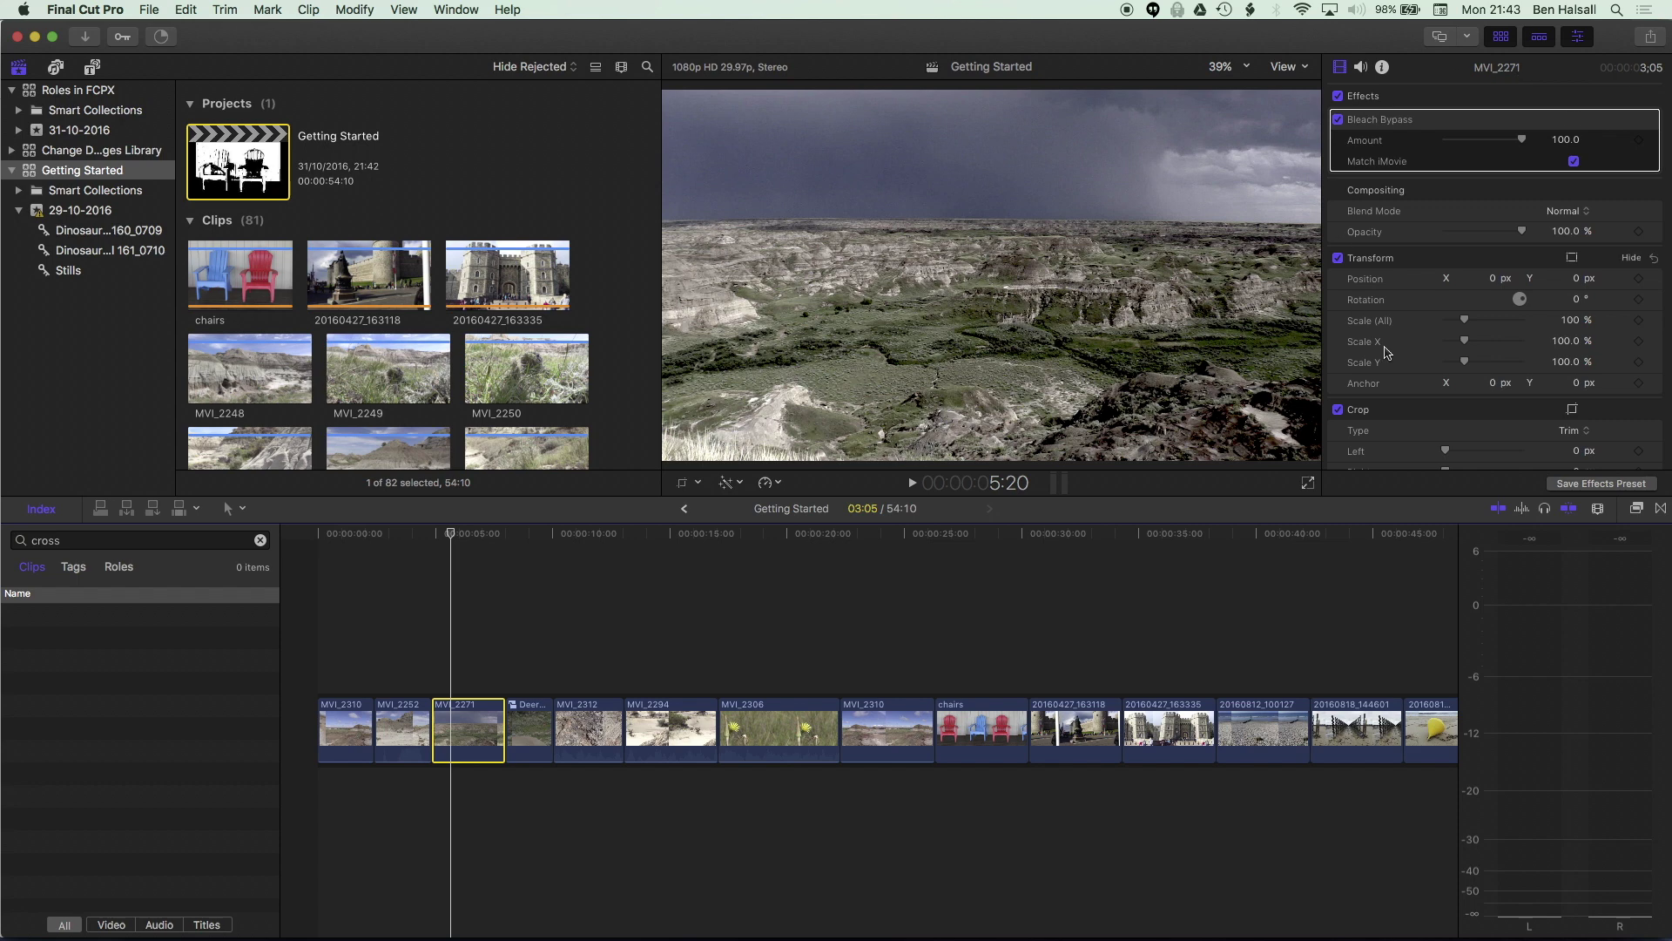
pyautogui.click(453, 11)
pyautogui.moveTo(483, 103)
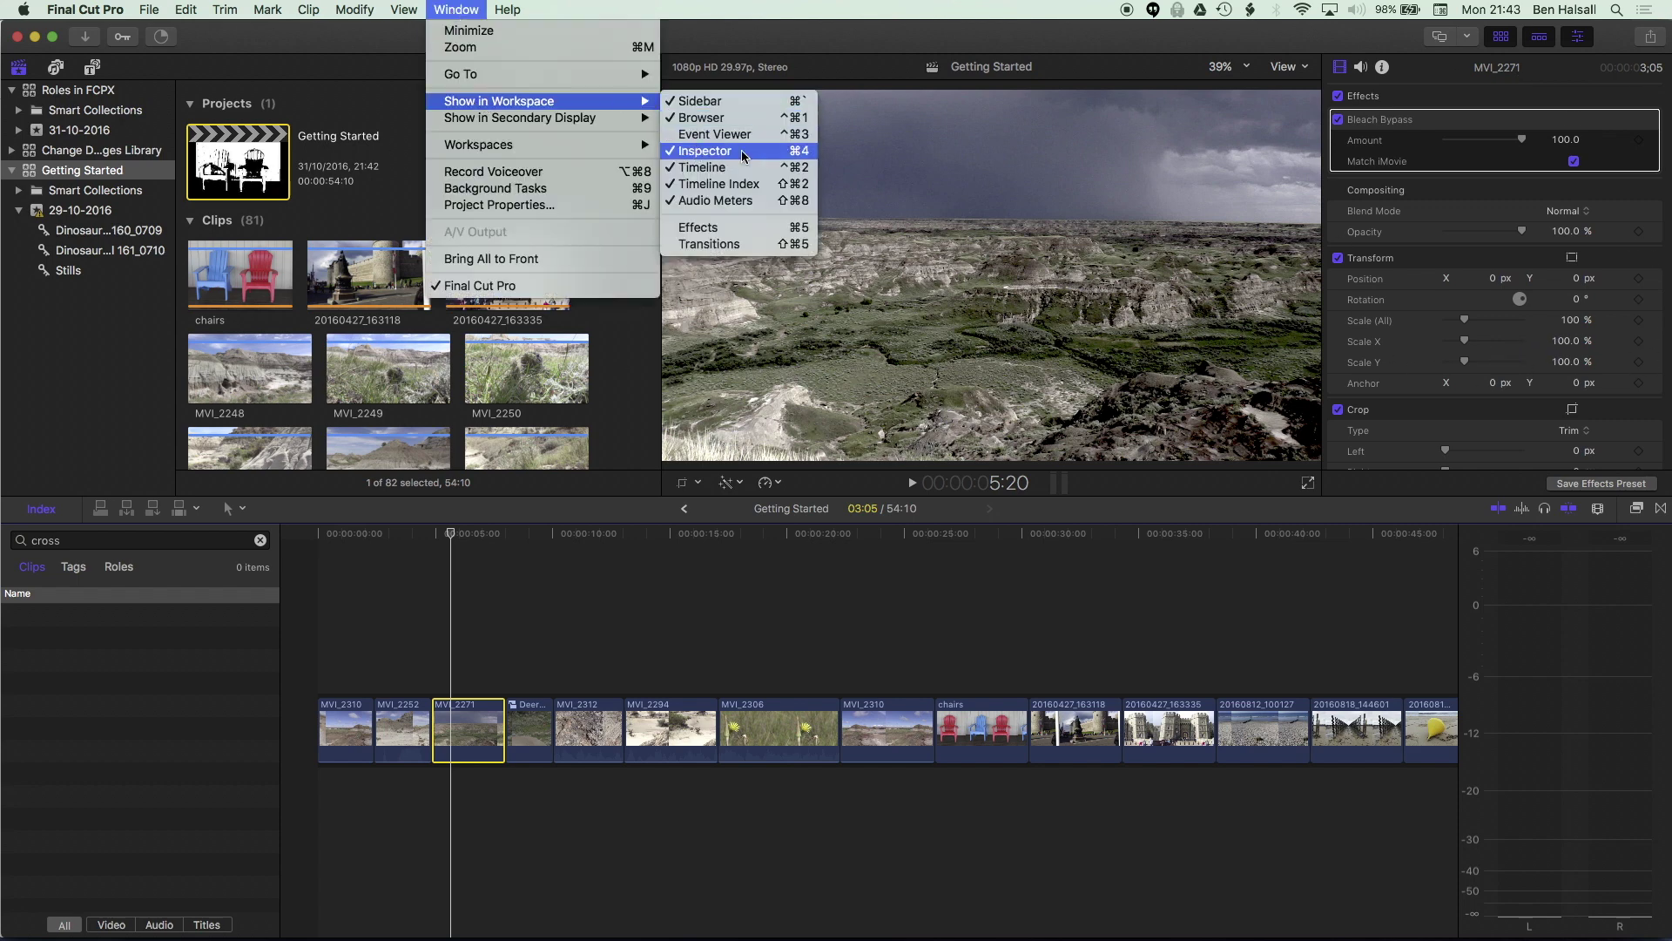
pyautogui.click(1126, 66)
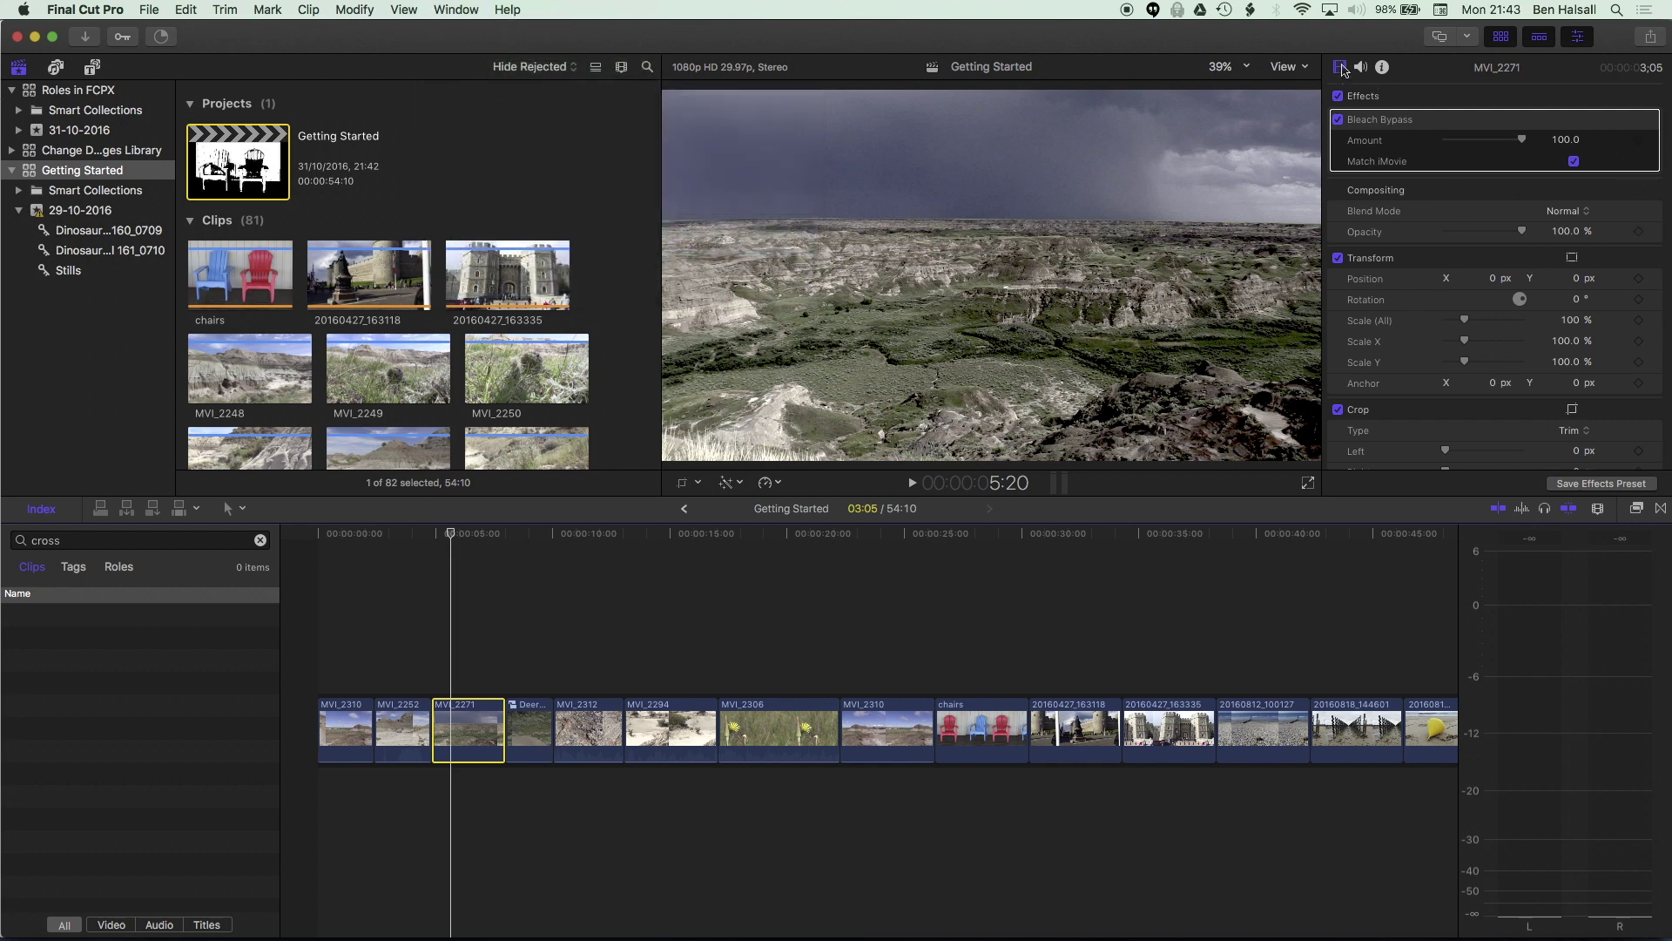
# Step: Compare Bleach Bypass on and off, delete it from MVI_2271, and scrub through the clip
pyautogui.click(1339, 120)
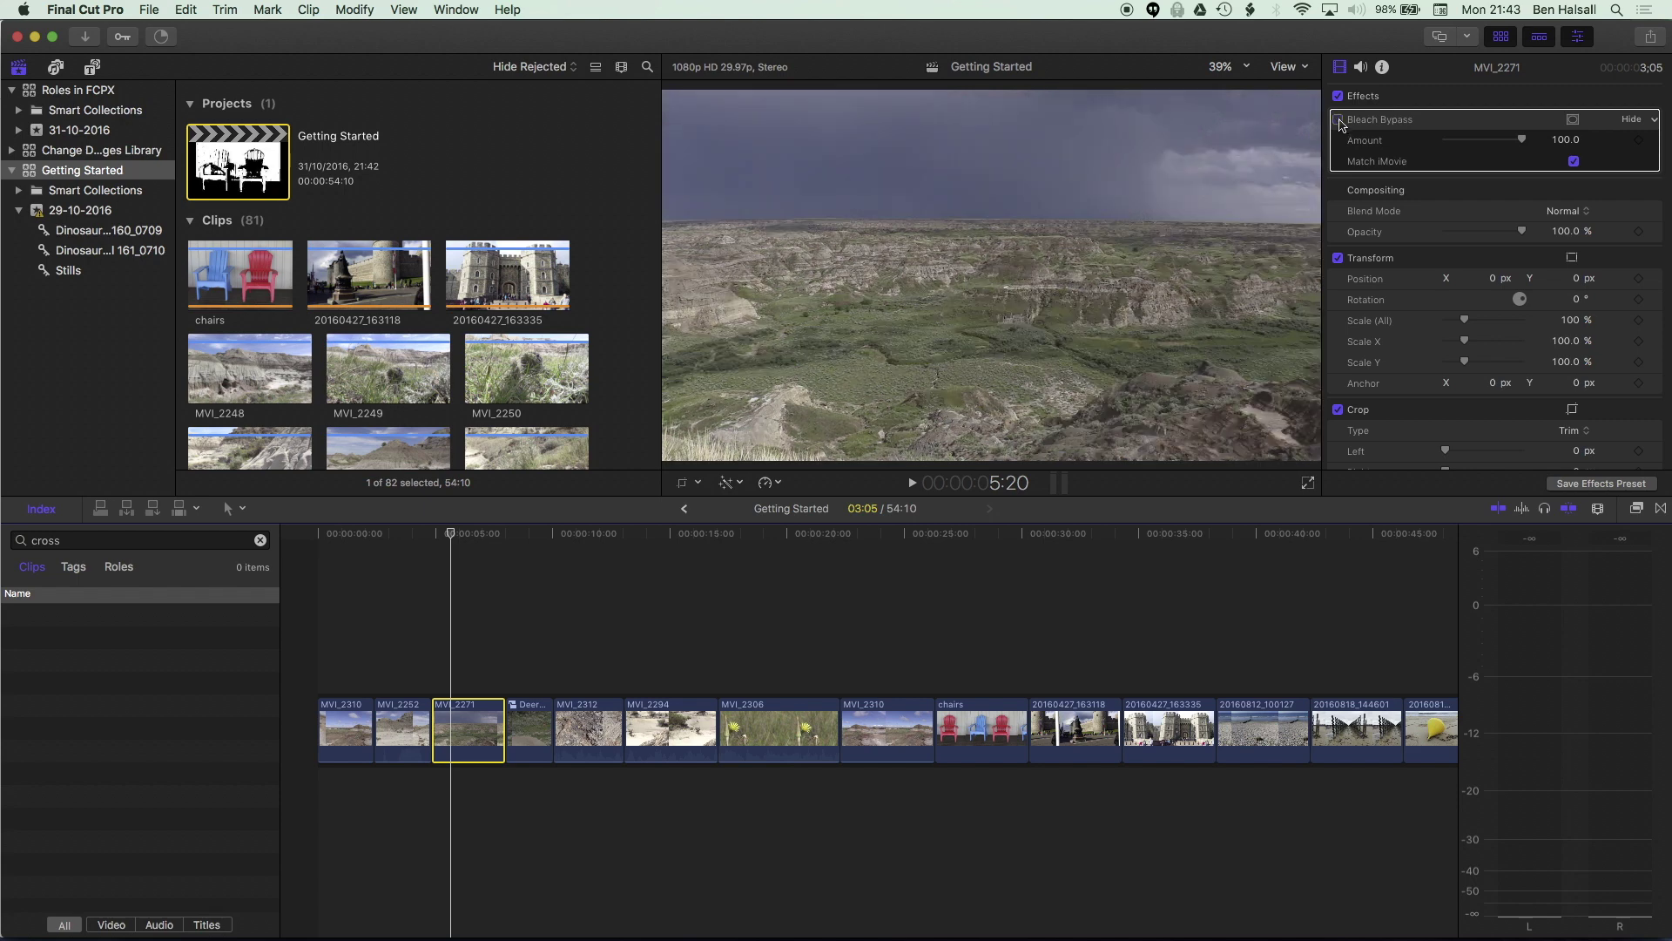
pyautogui.click(1339, 120)
pyautogui.click(1430, 129)
pyautogui.press('Delete')
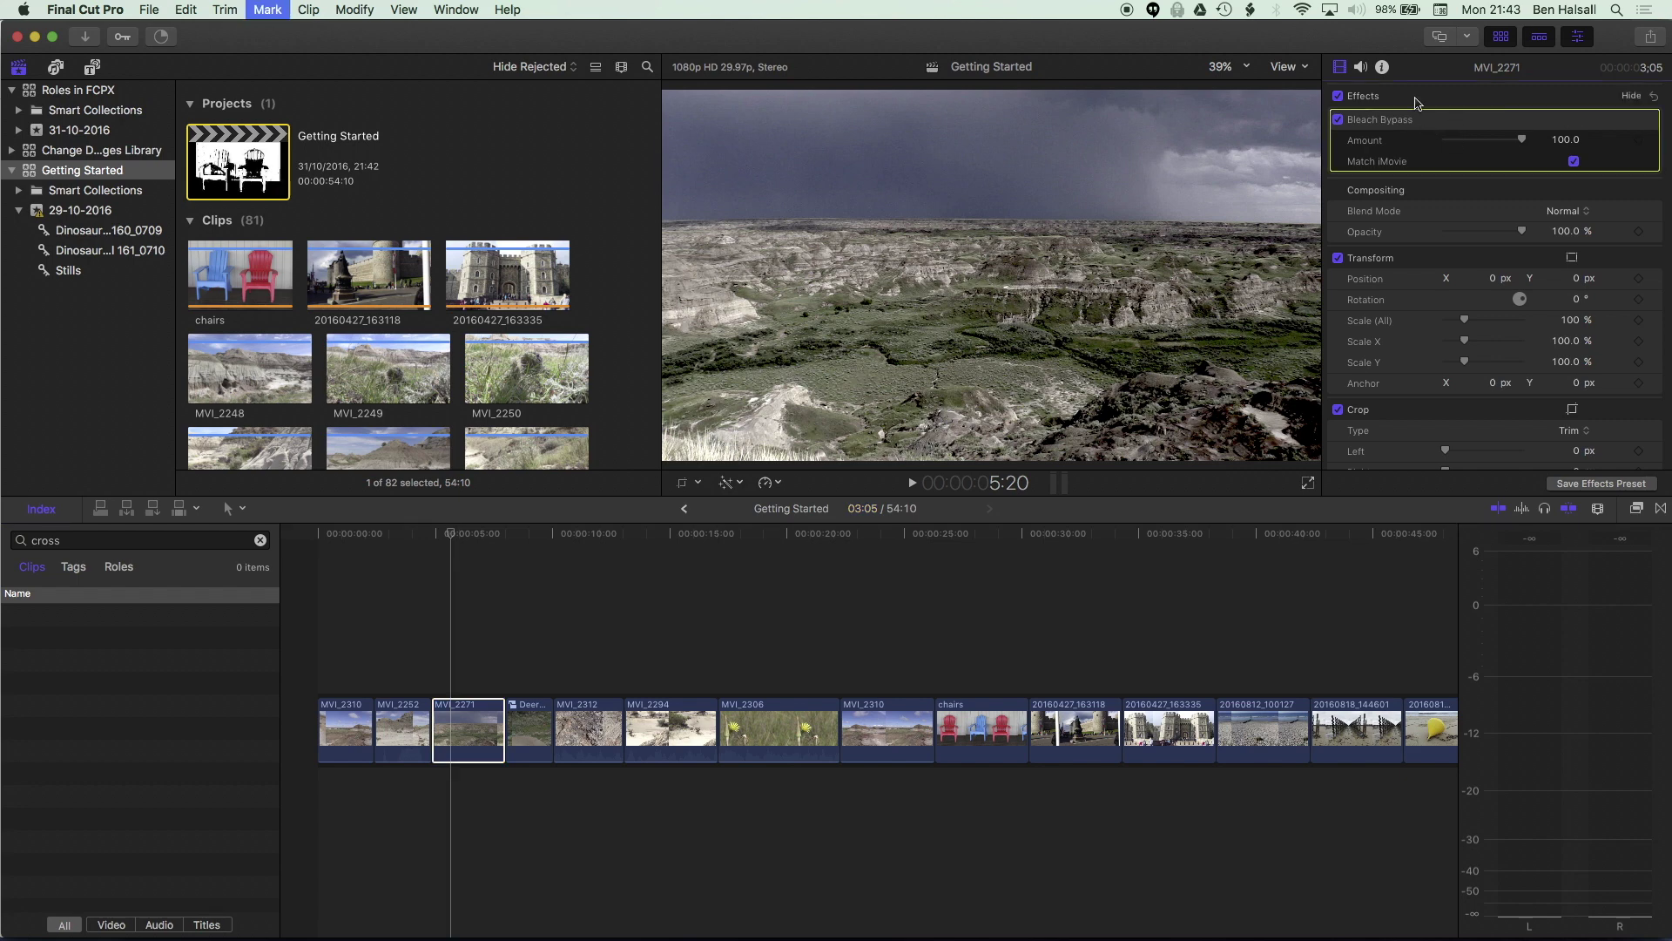
pyautogui.moveTo(451, 535); pyautogui.dragTo(580, 547)
pyautogui.click(580, 707)
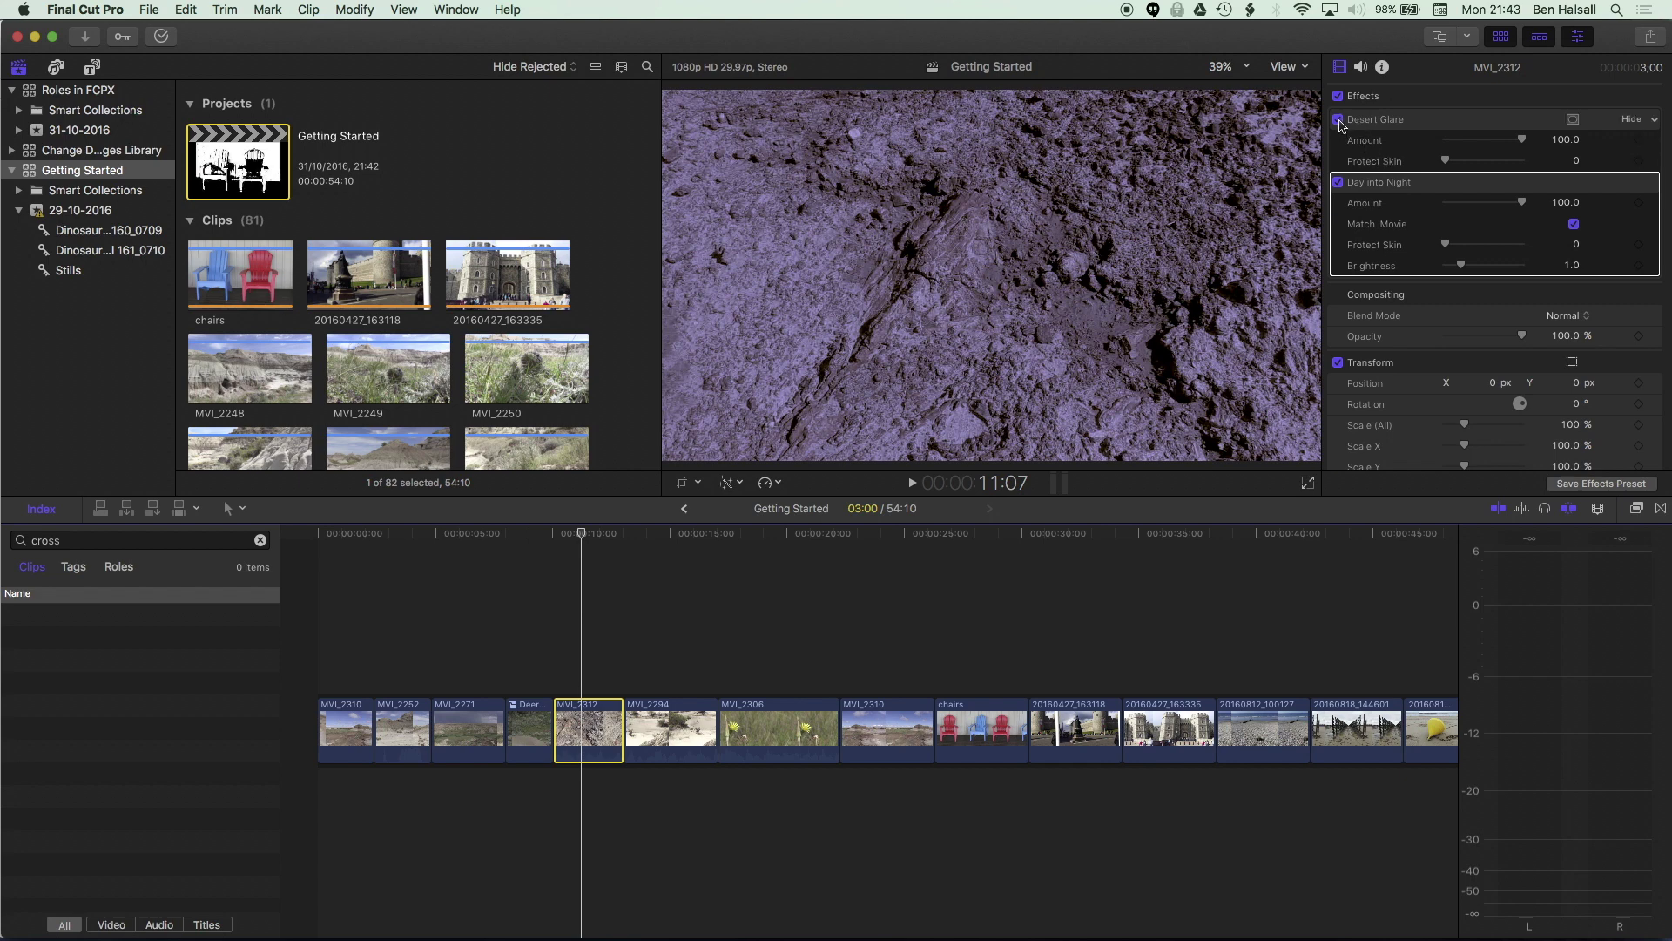
# Step: Toggle Desert Glare and Day into Night off and back on to compare their looks
pyautogui.click(1339, 120)
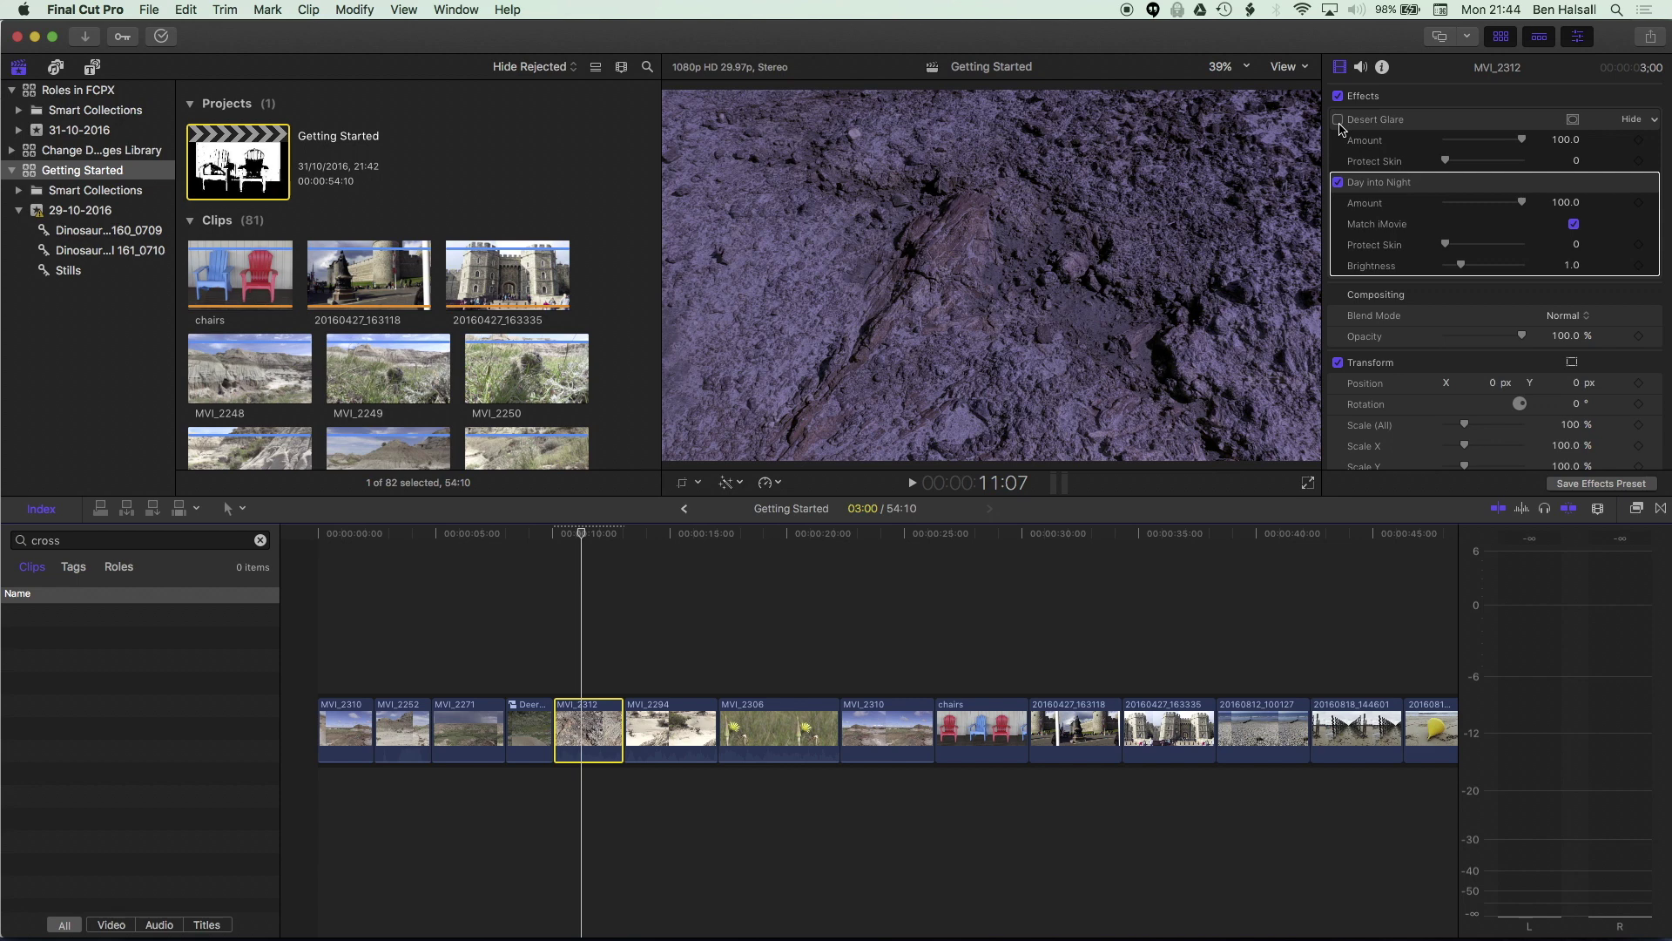
pyautogui.click(1339, 119)
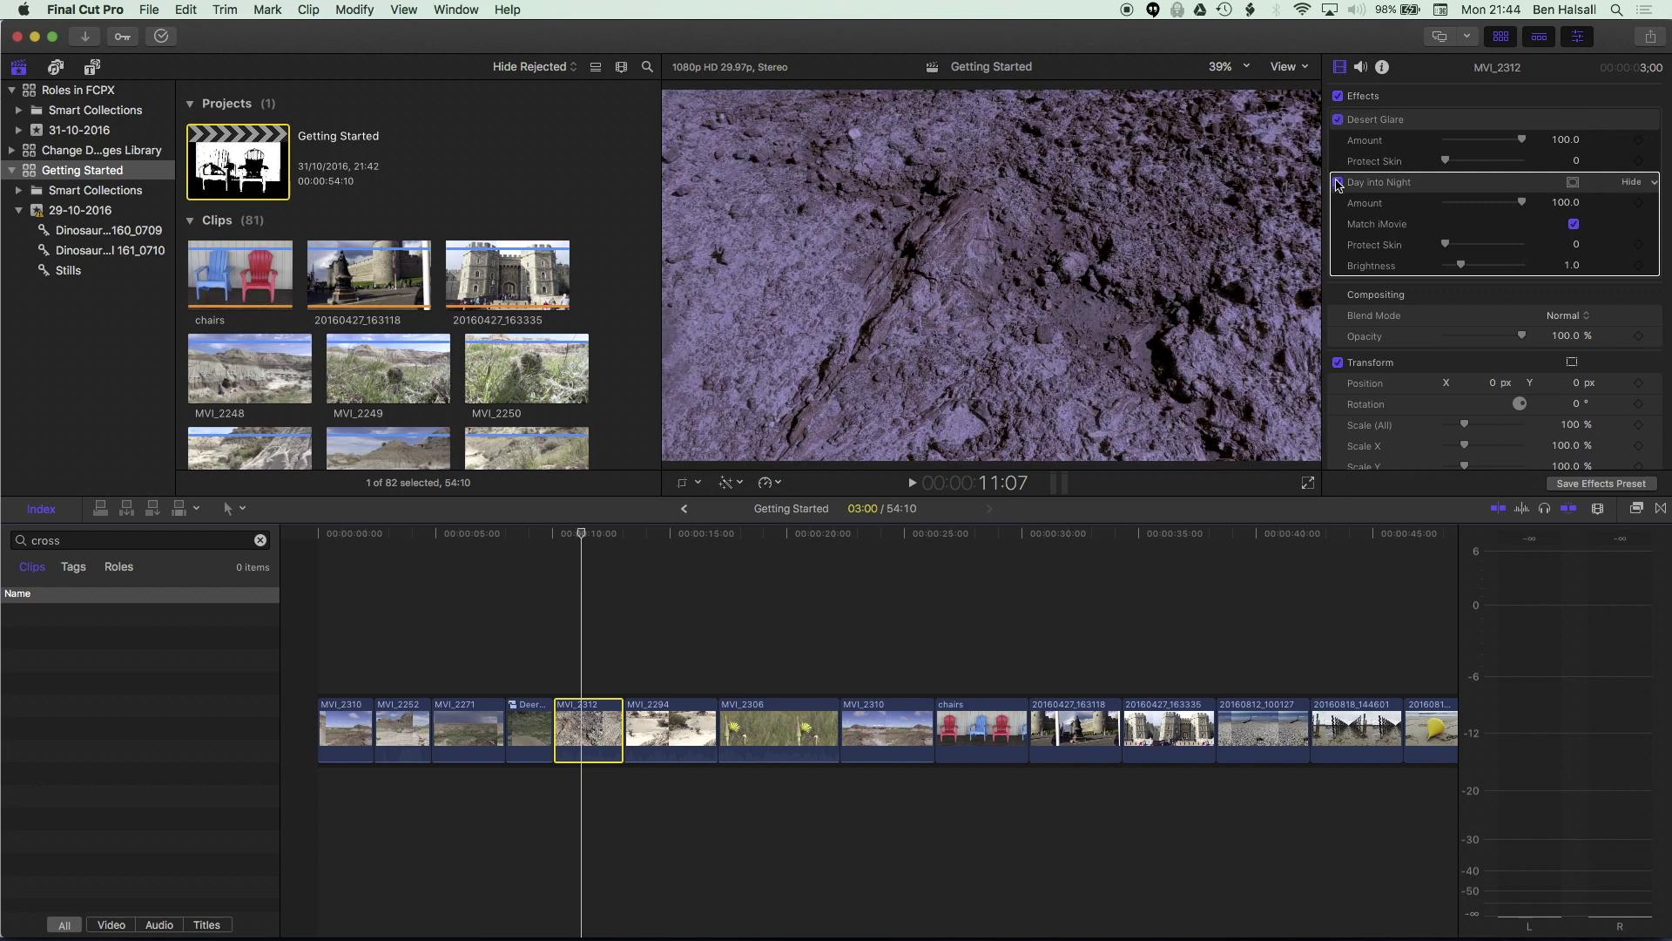
pyautogui.click(1339, 182)
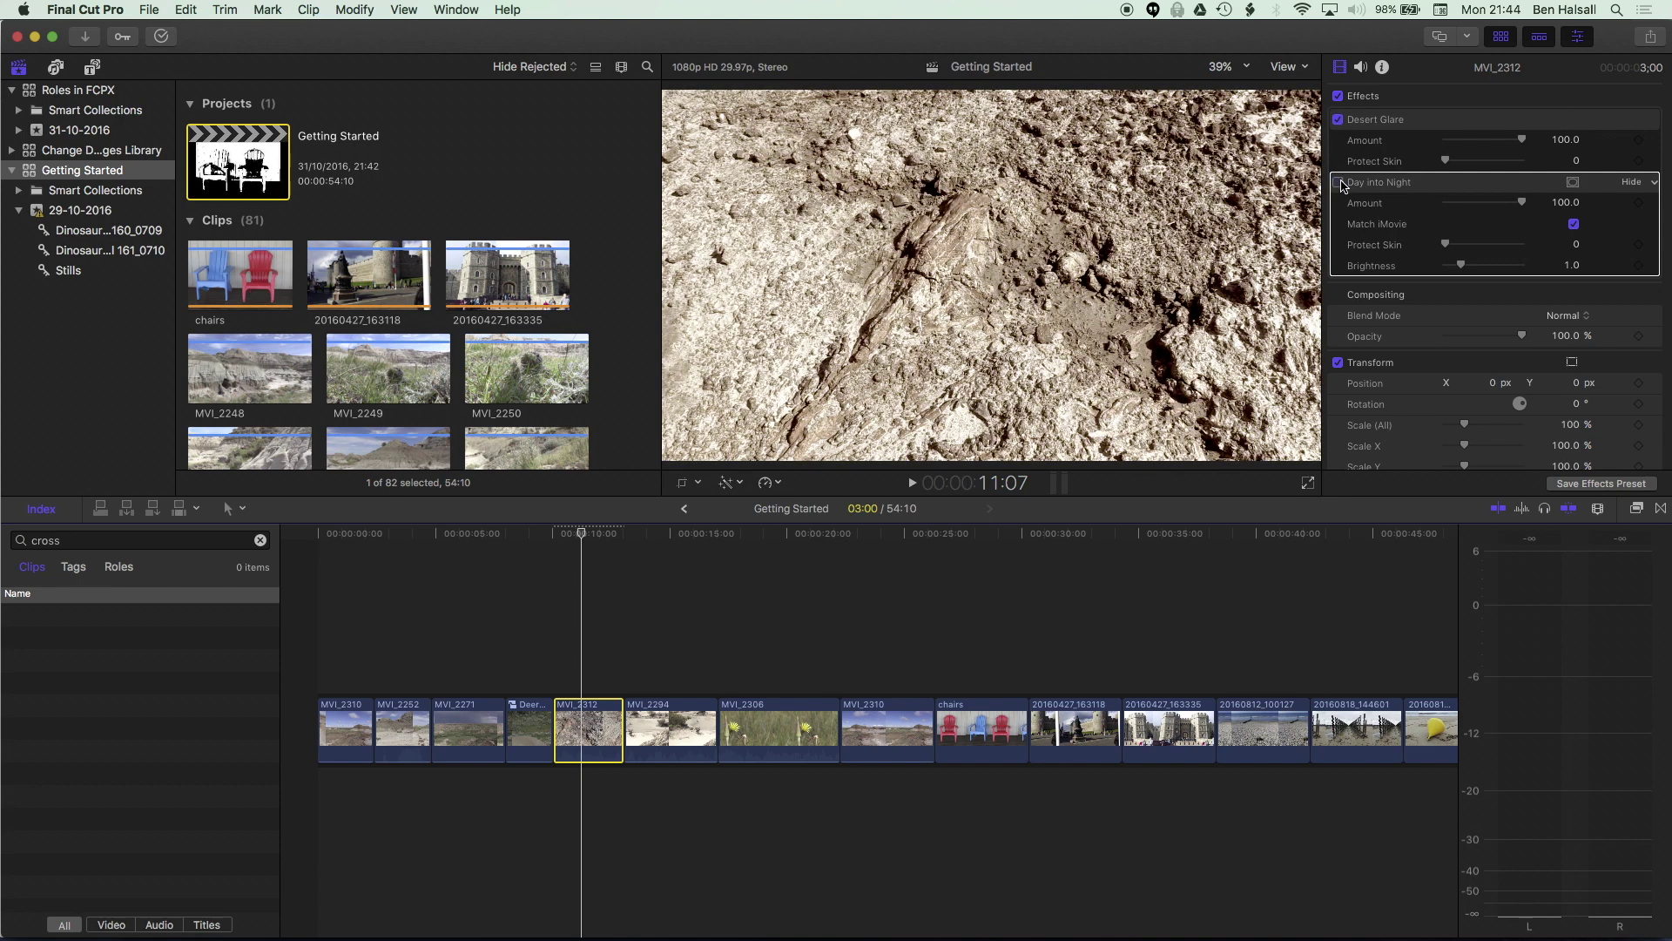
pyautogui.click(1338, 183)
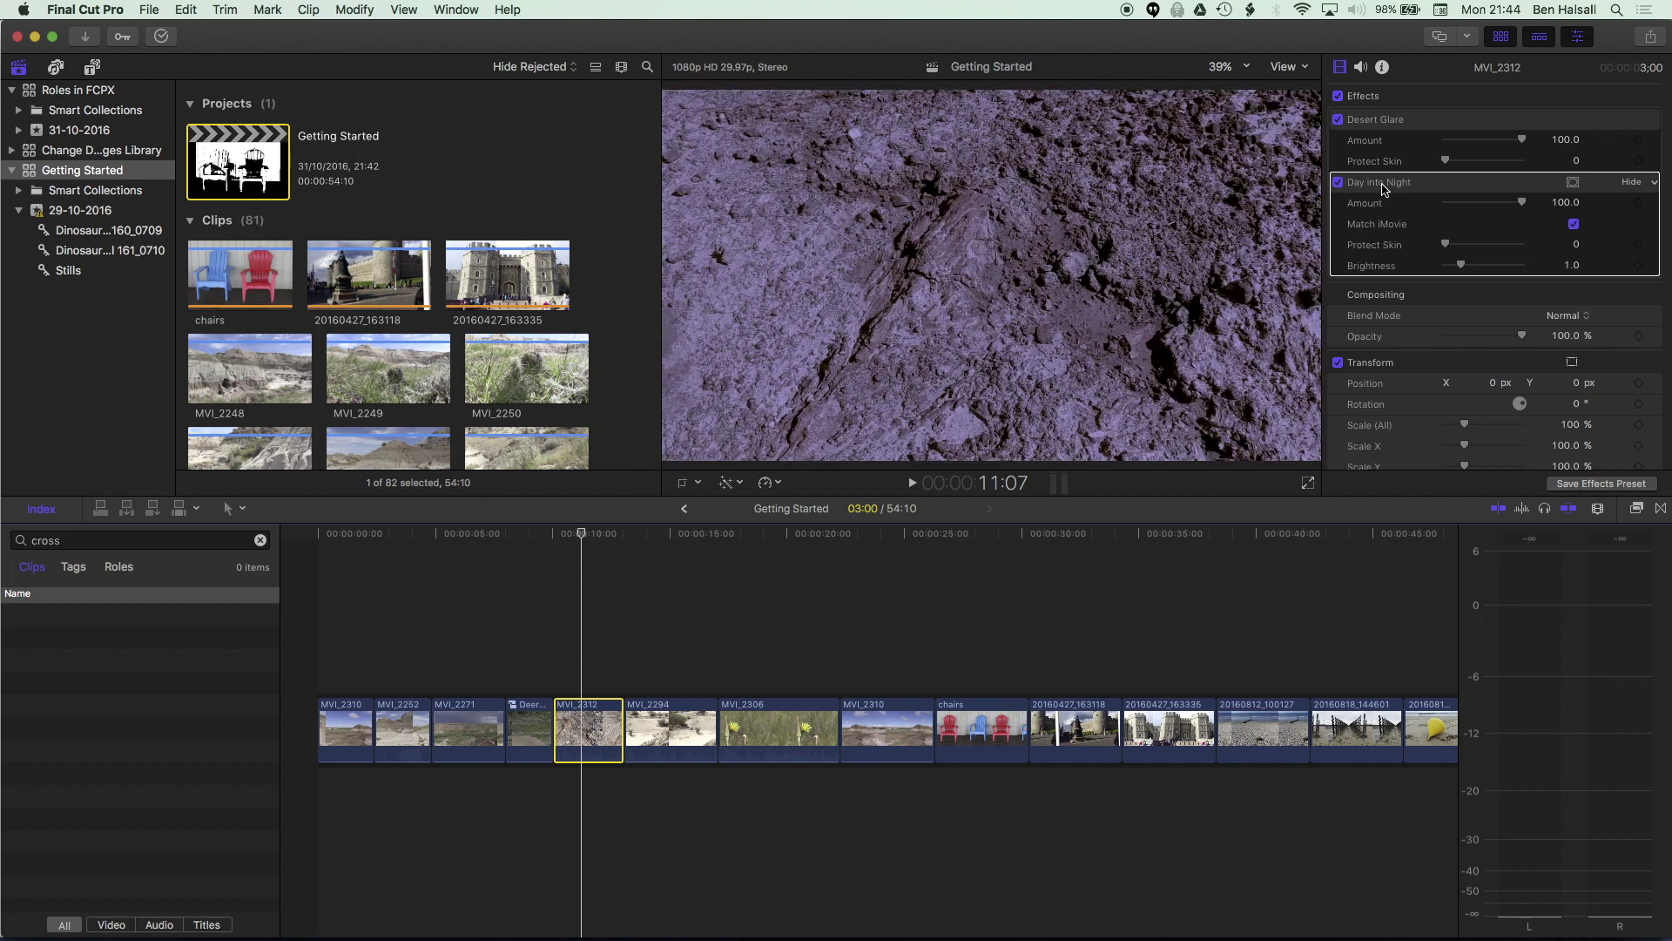
# Step: Try swapping the effect order, finishing with Desert Glare stacked above Day into Night
pyautogui.moveTo(1385, 189); pyautogui.dragTo(1383, 139)
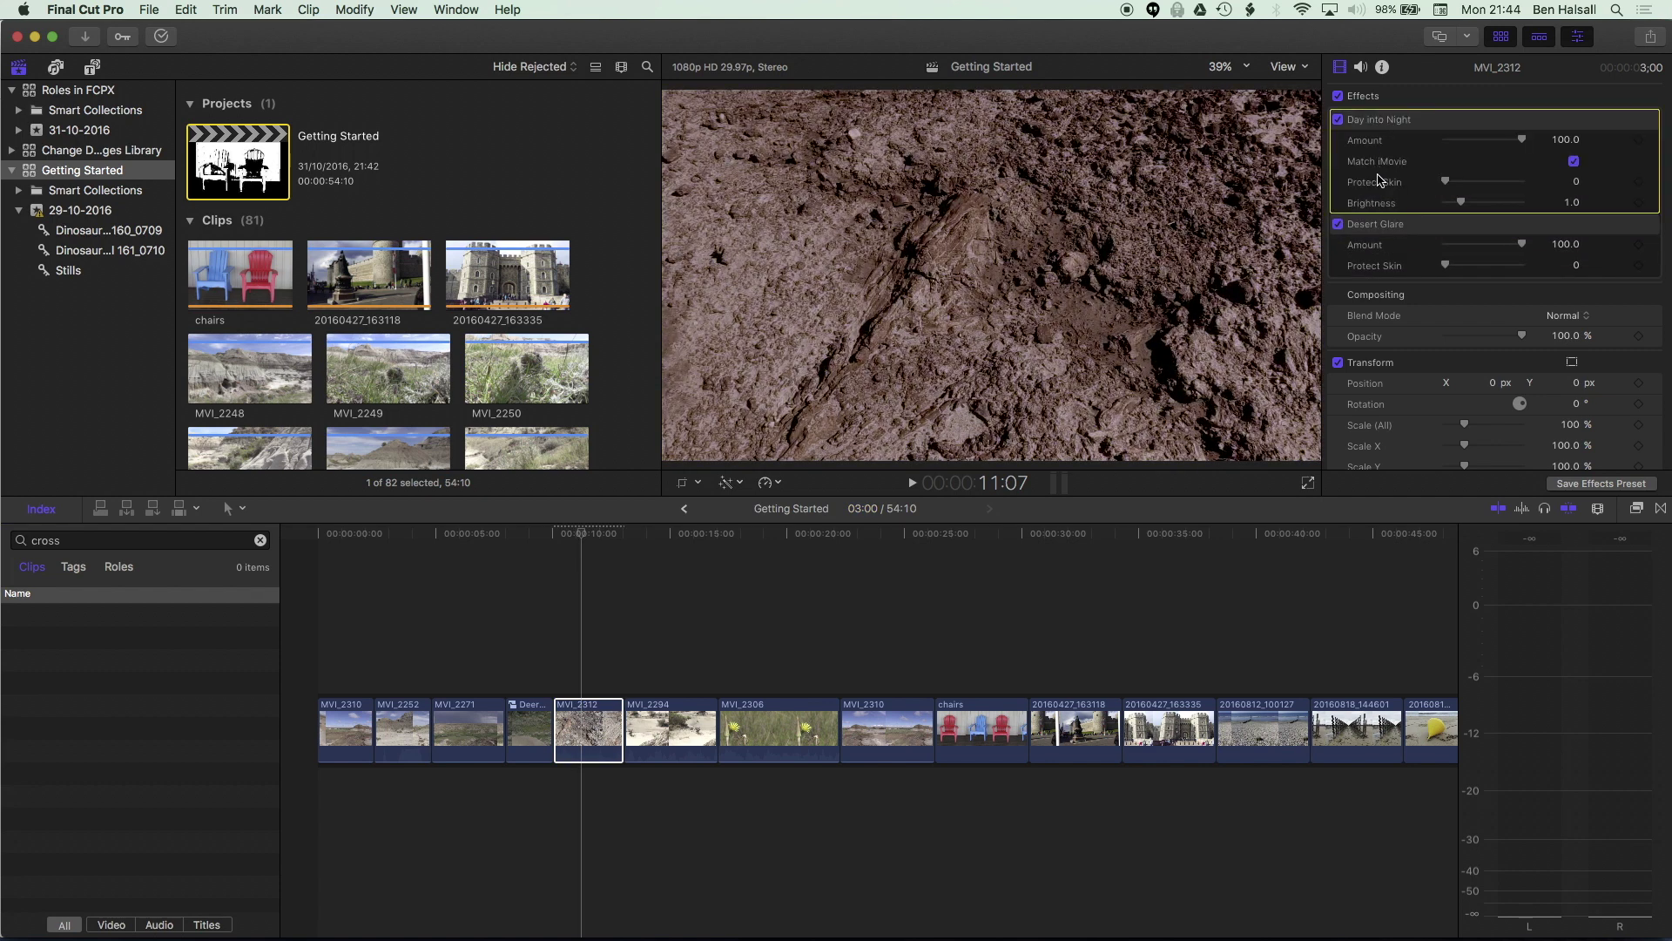
pyautogui.moveTo(1385, 131)
pyautogui.moveTo(1385, 124); pyautogui.dragTo(1376, 200)
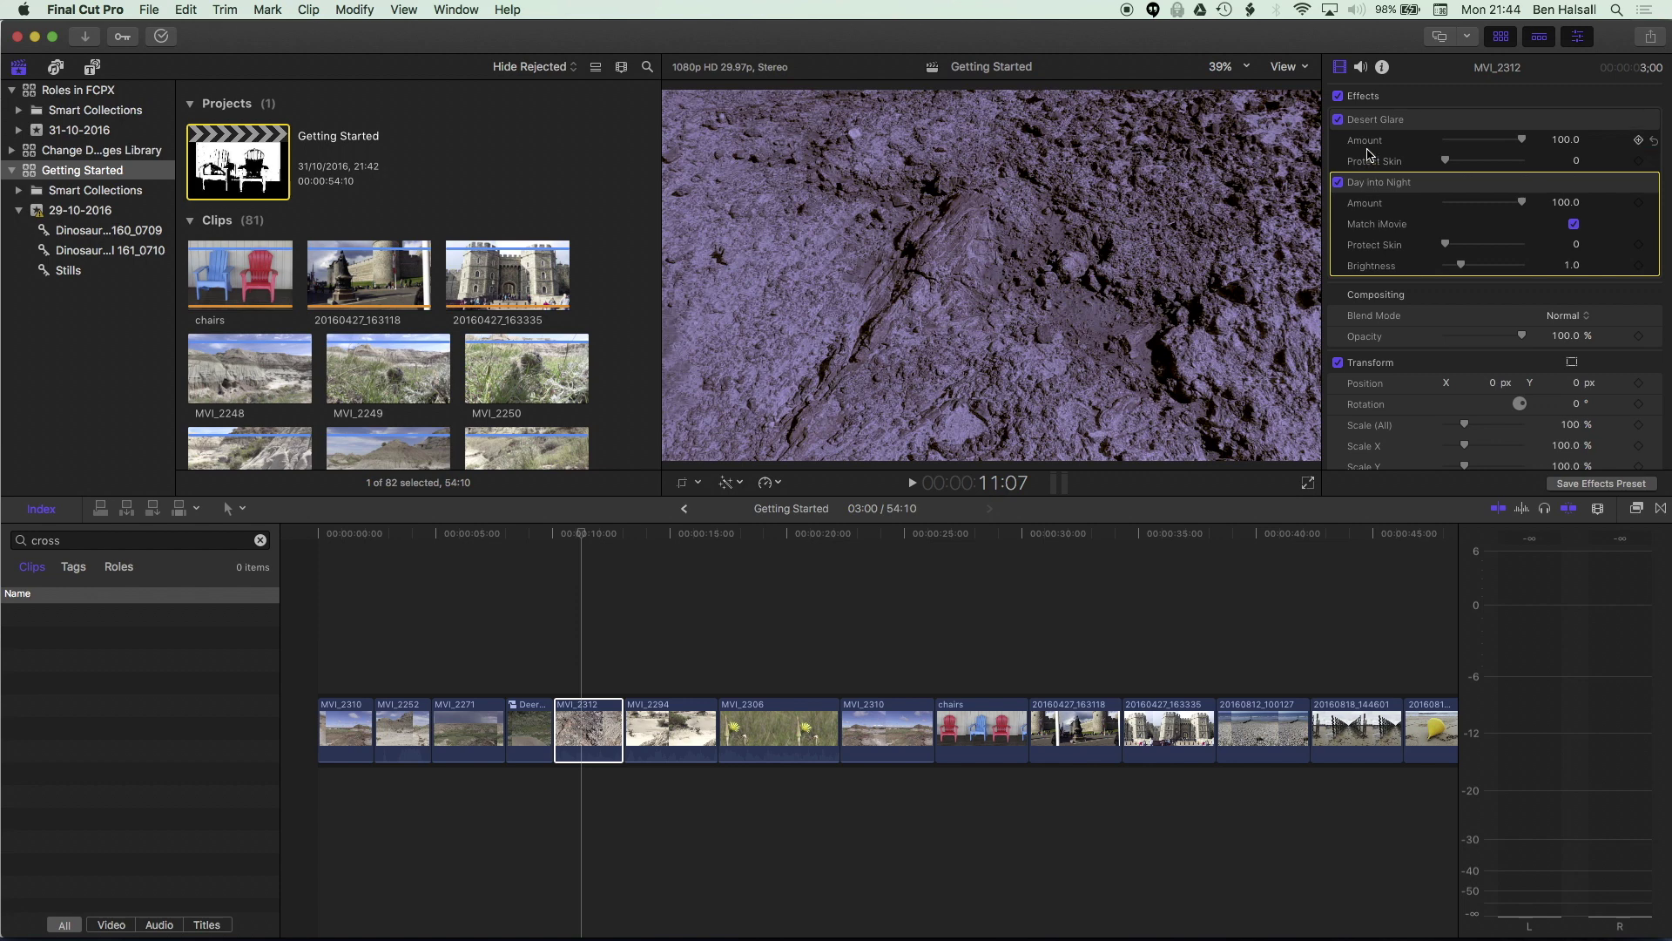
pyautogui.moveTo(1388, 182); pyautogui.dragTo(1386, 138)
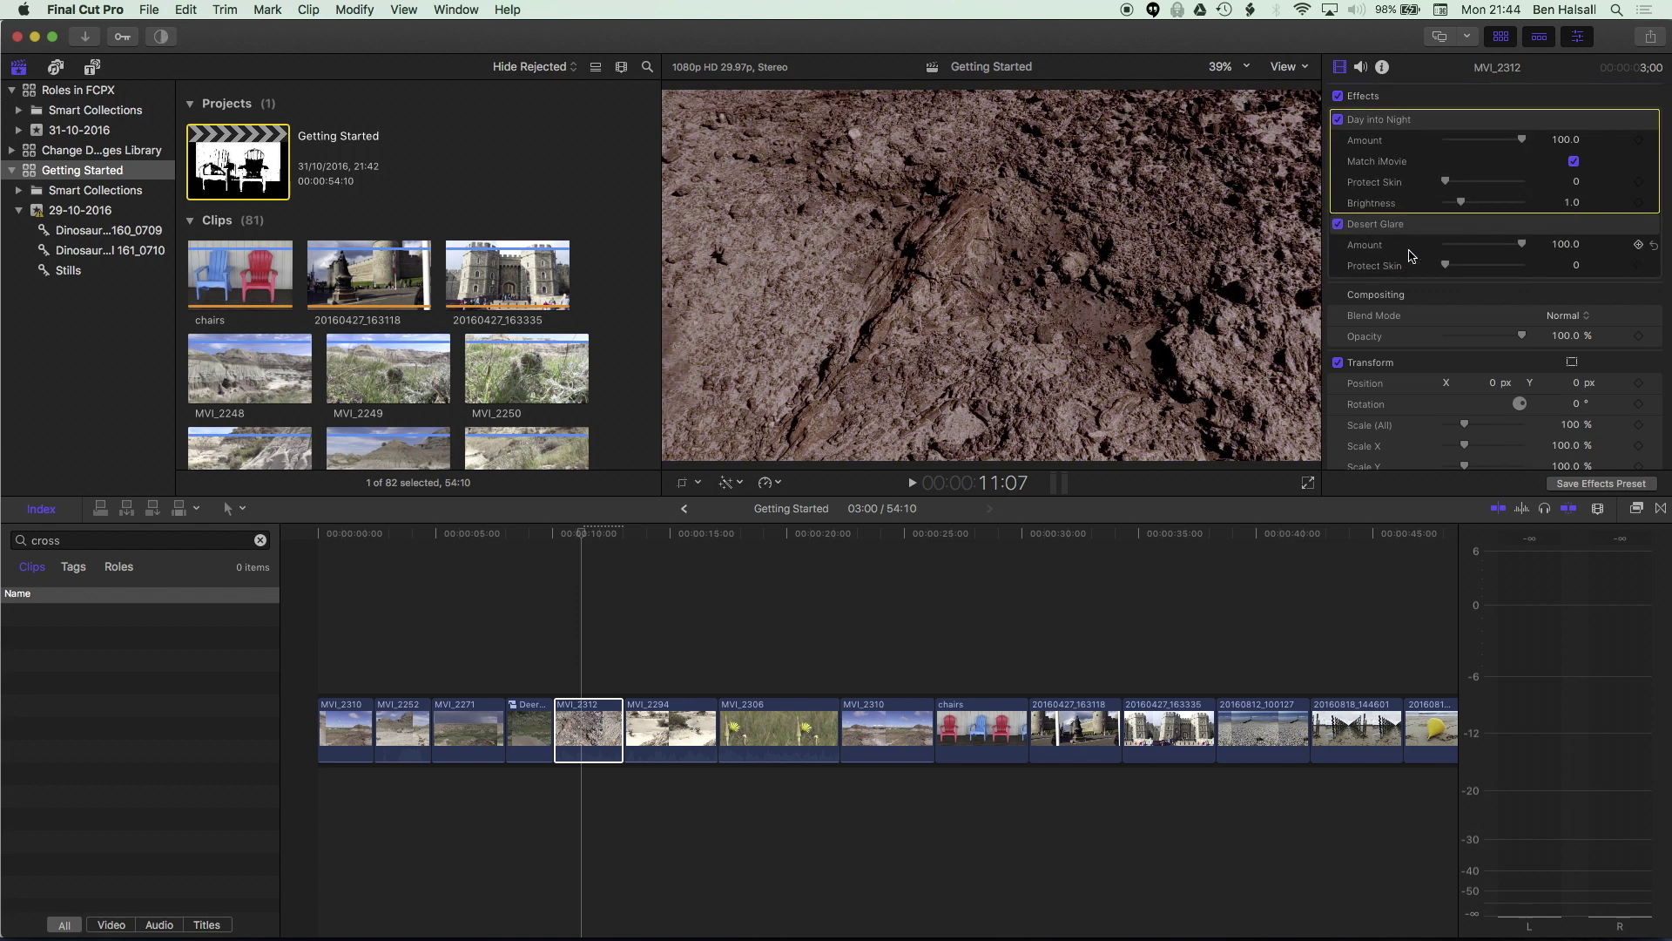
pyautogui.moveTo(1392, 225); pyautogui.dragTo(1382, 185)
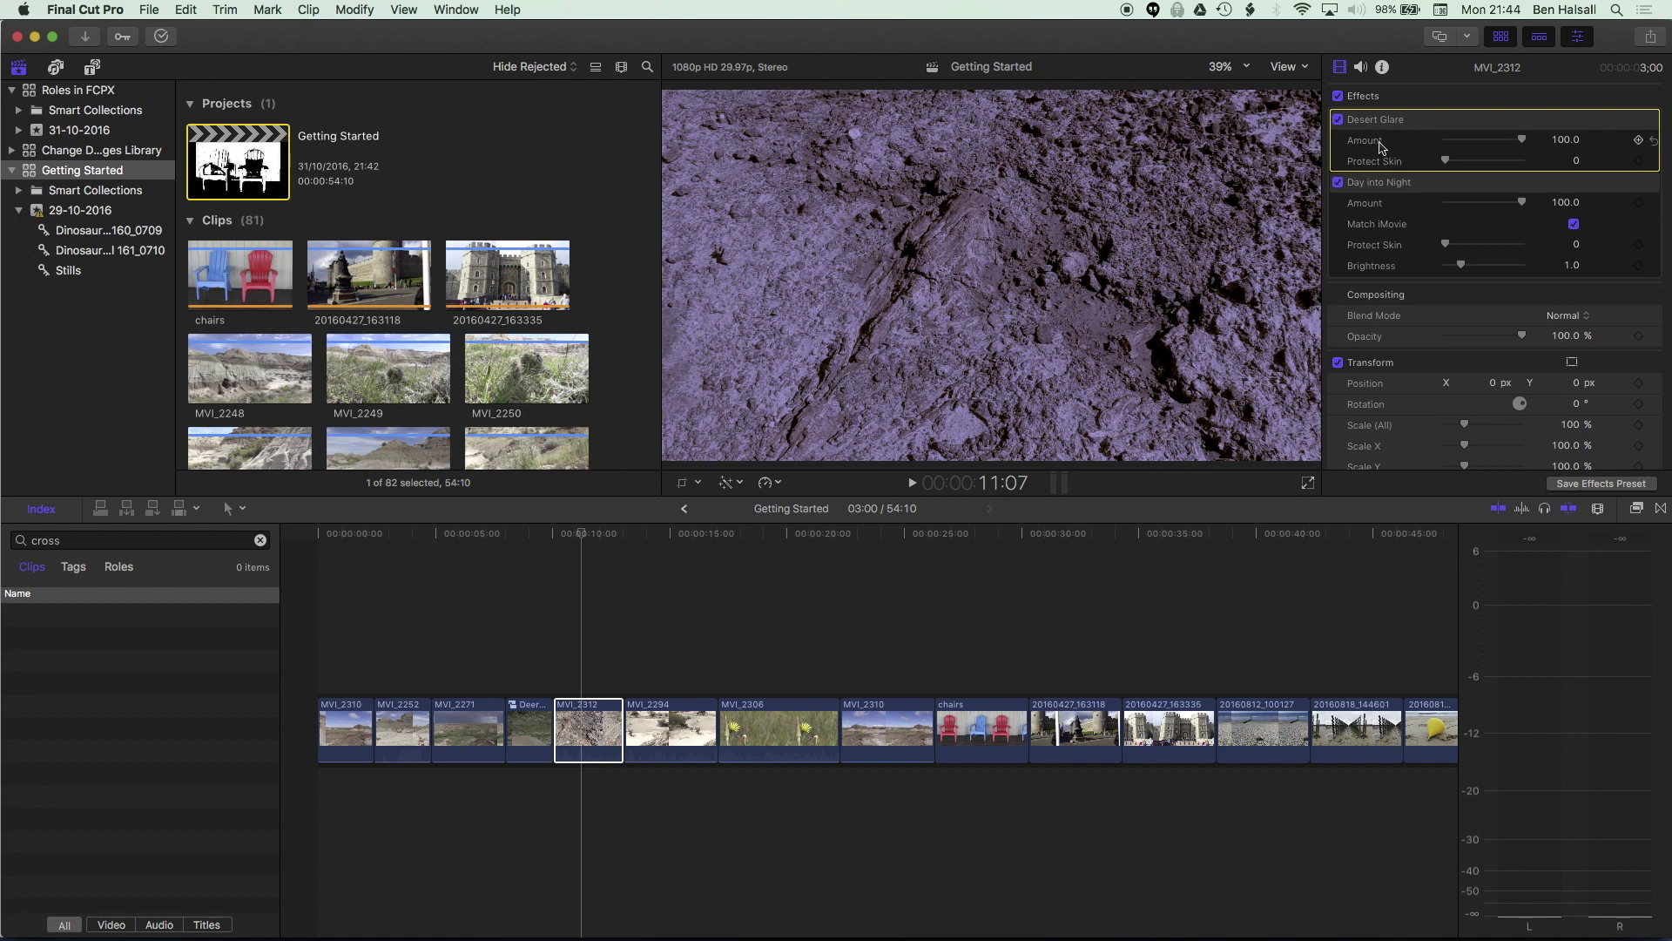
pyautogui.click(585, 723)
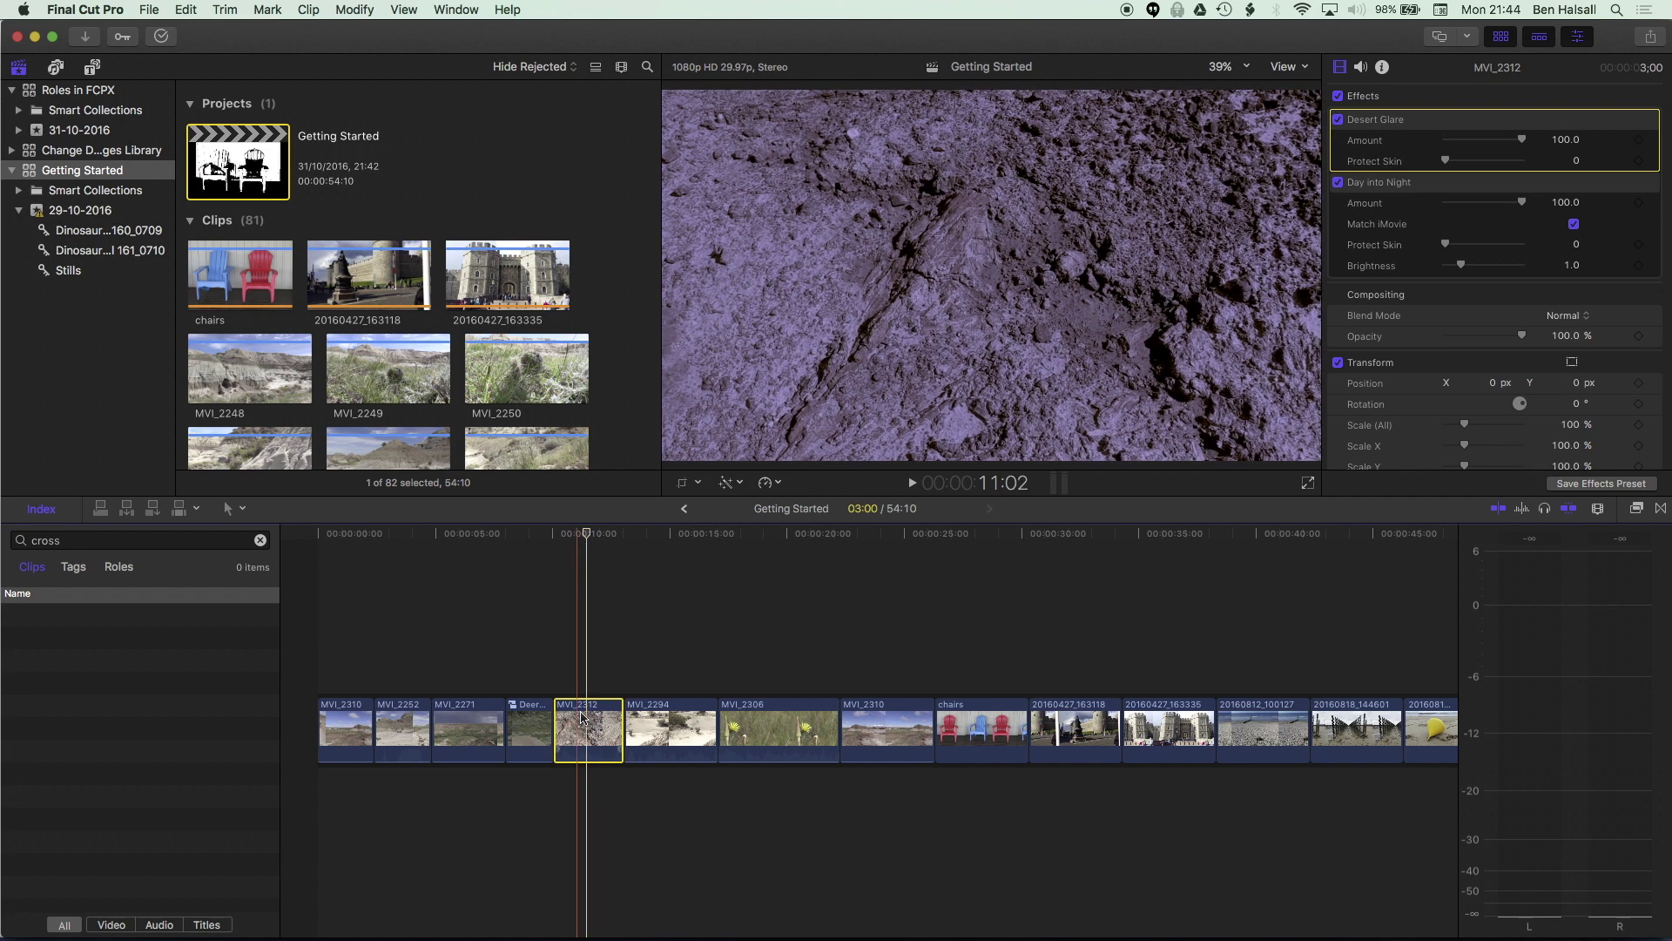
pyautogui.click(187, 10)
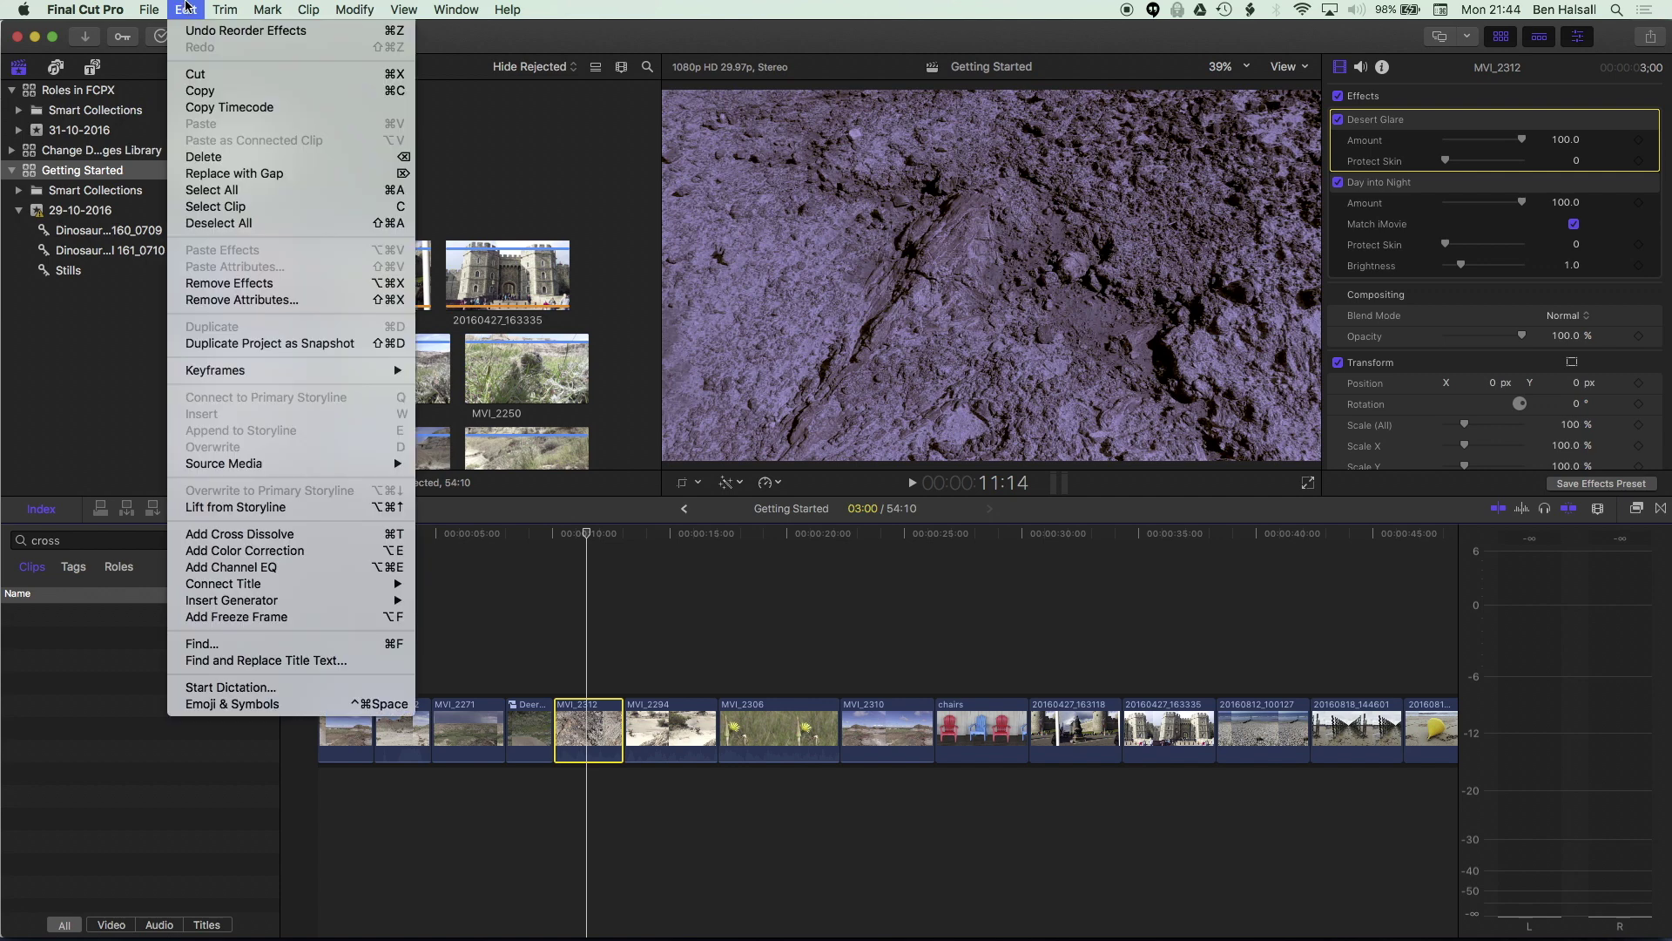
# Step: Remove all effects from MVI_2312, undo it, then open Remove Attributes for the reselected clip
pyautogui.click(252, 292)
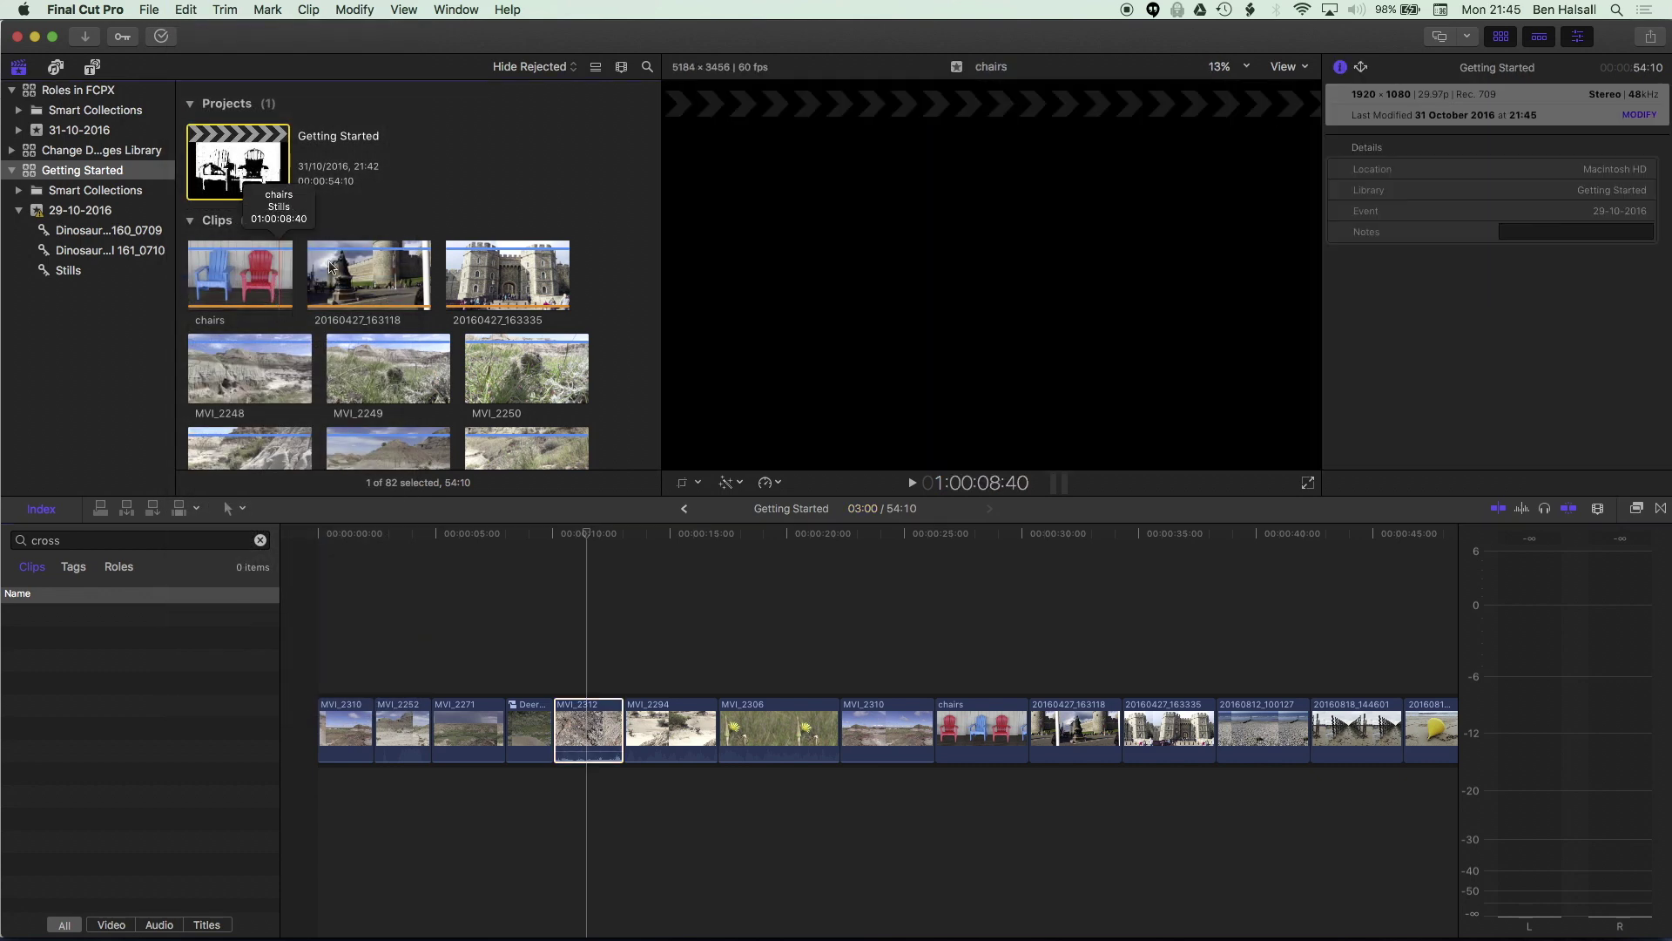
pyautogui.click(615, 707)
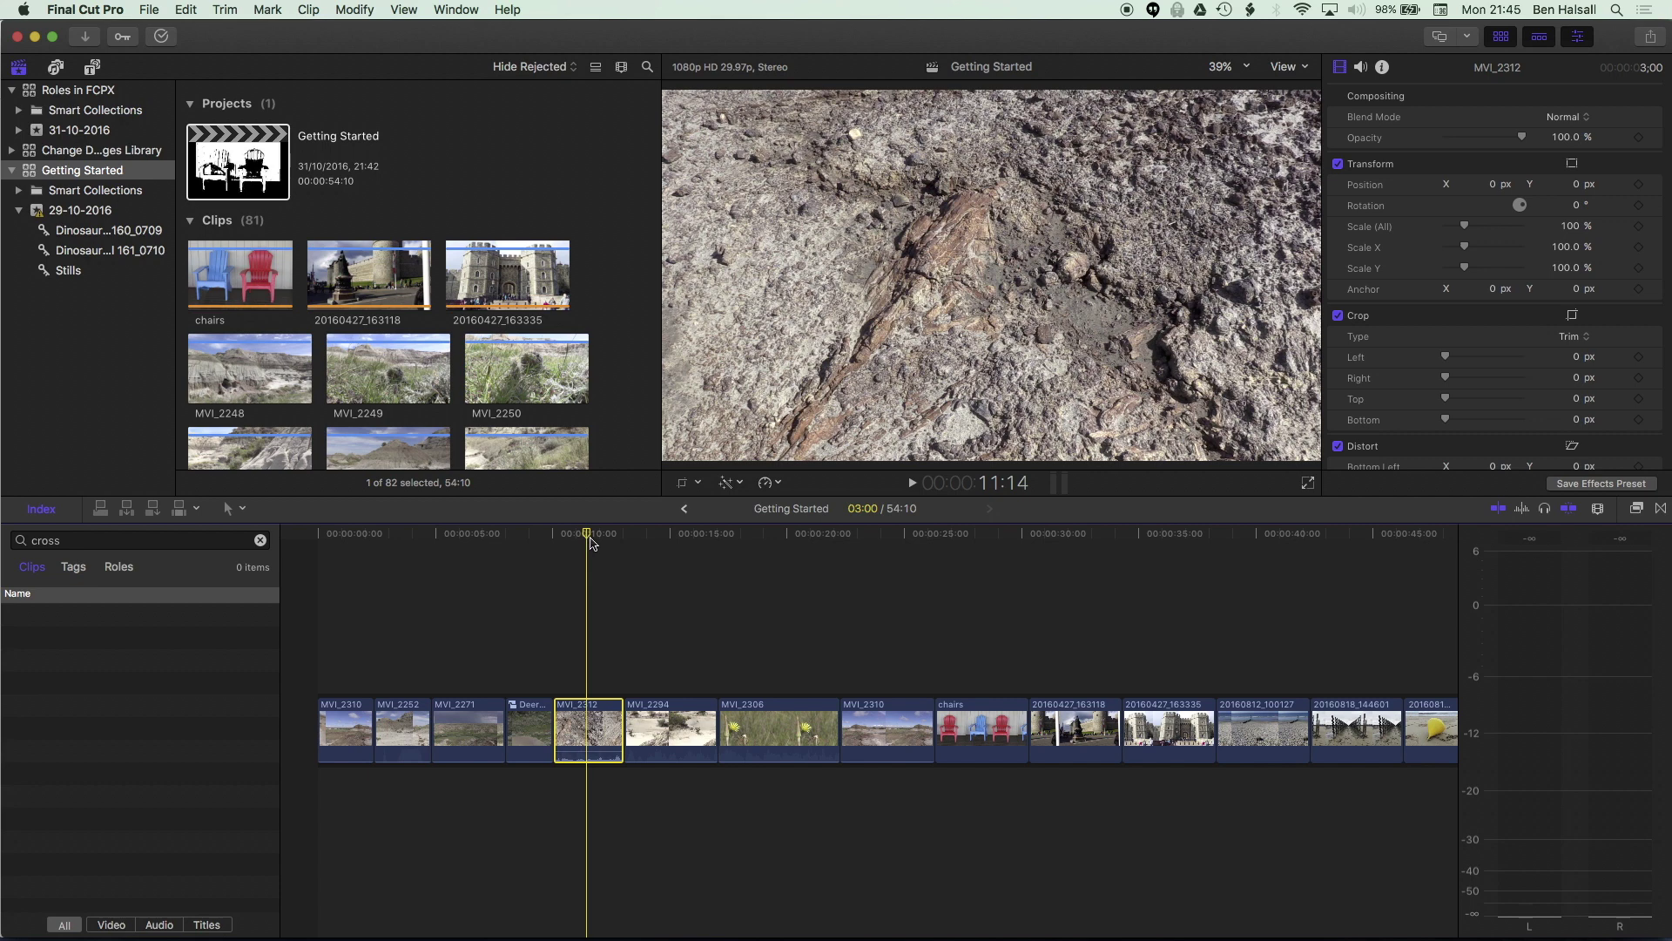
pyautogui.click(186, 10)
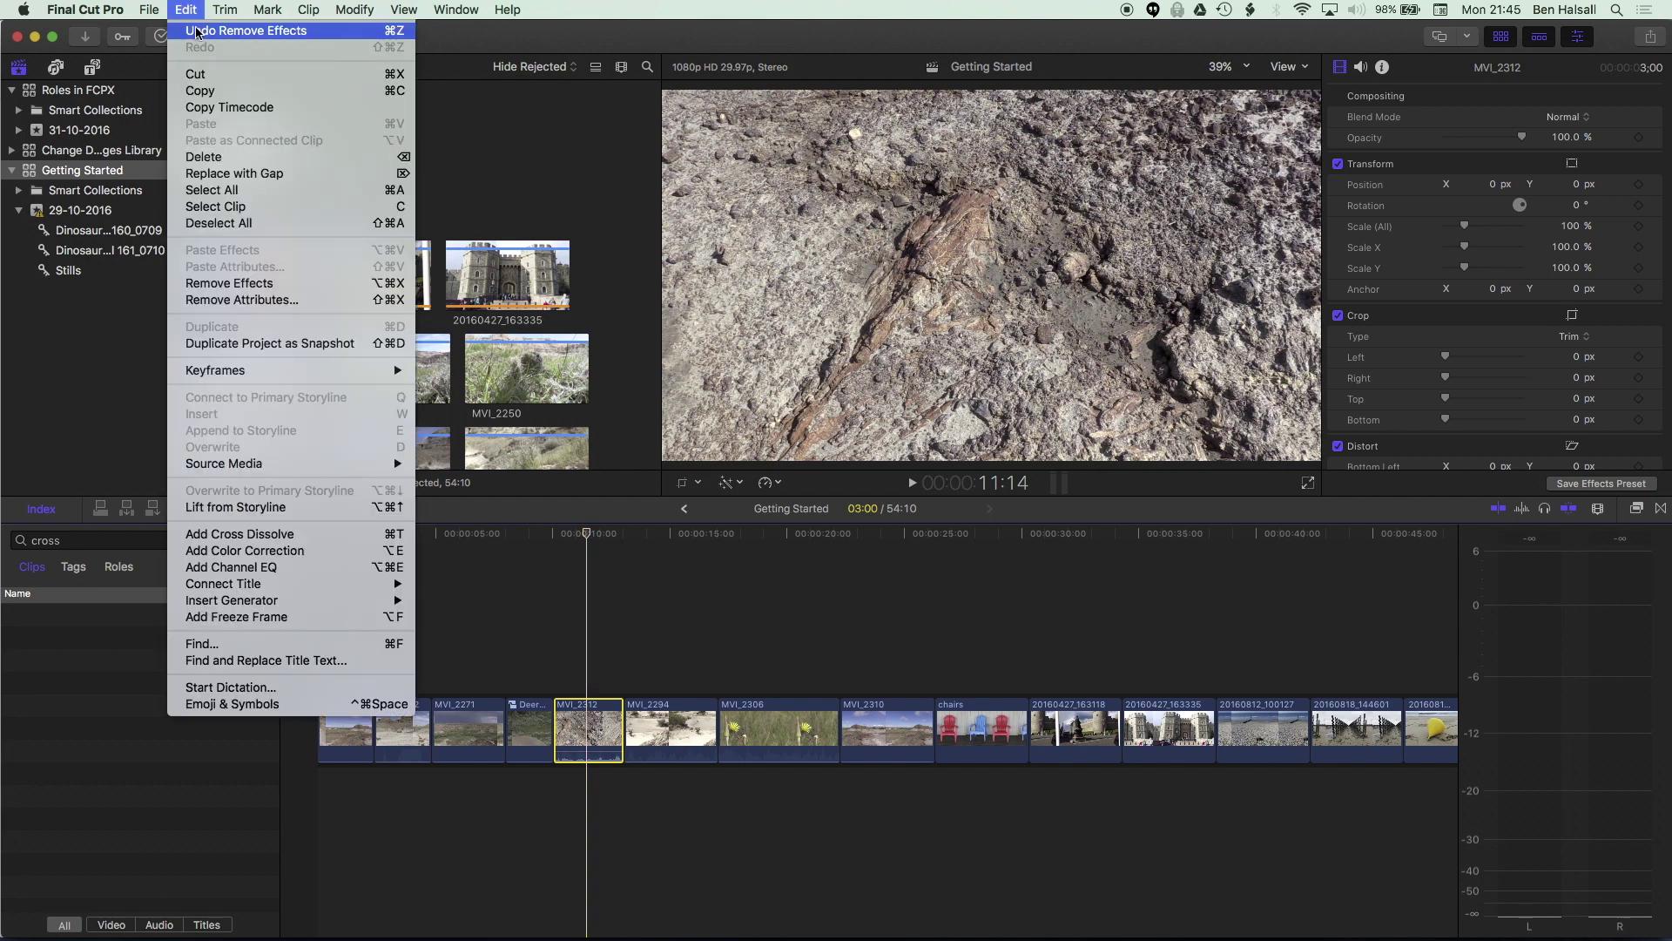
pyautogui.click(205, 33)
pyautogui.press('super+4')
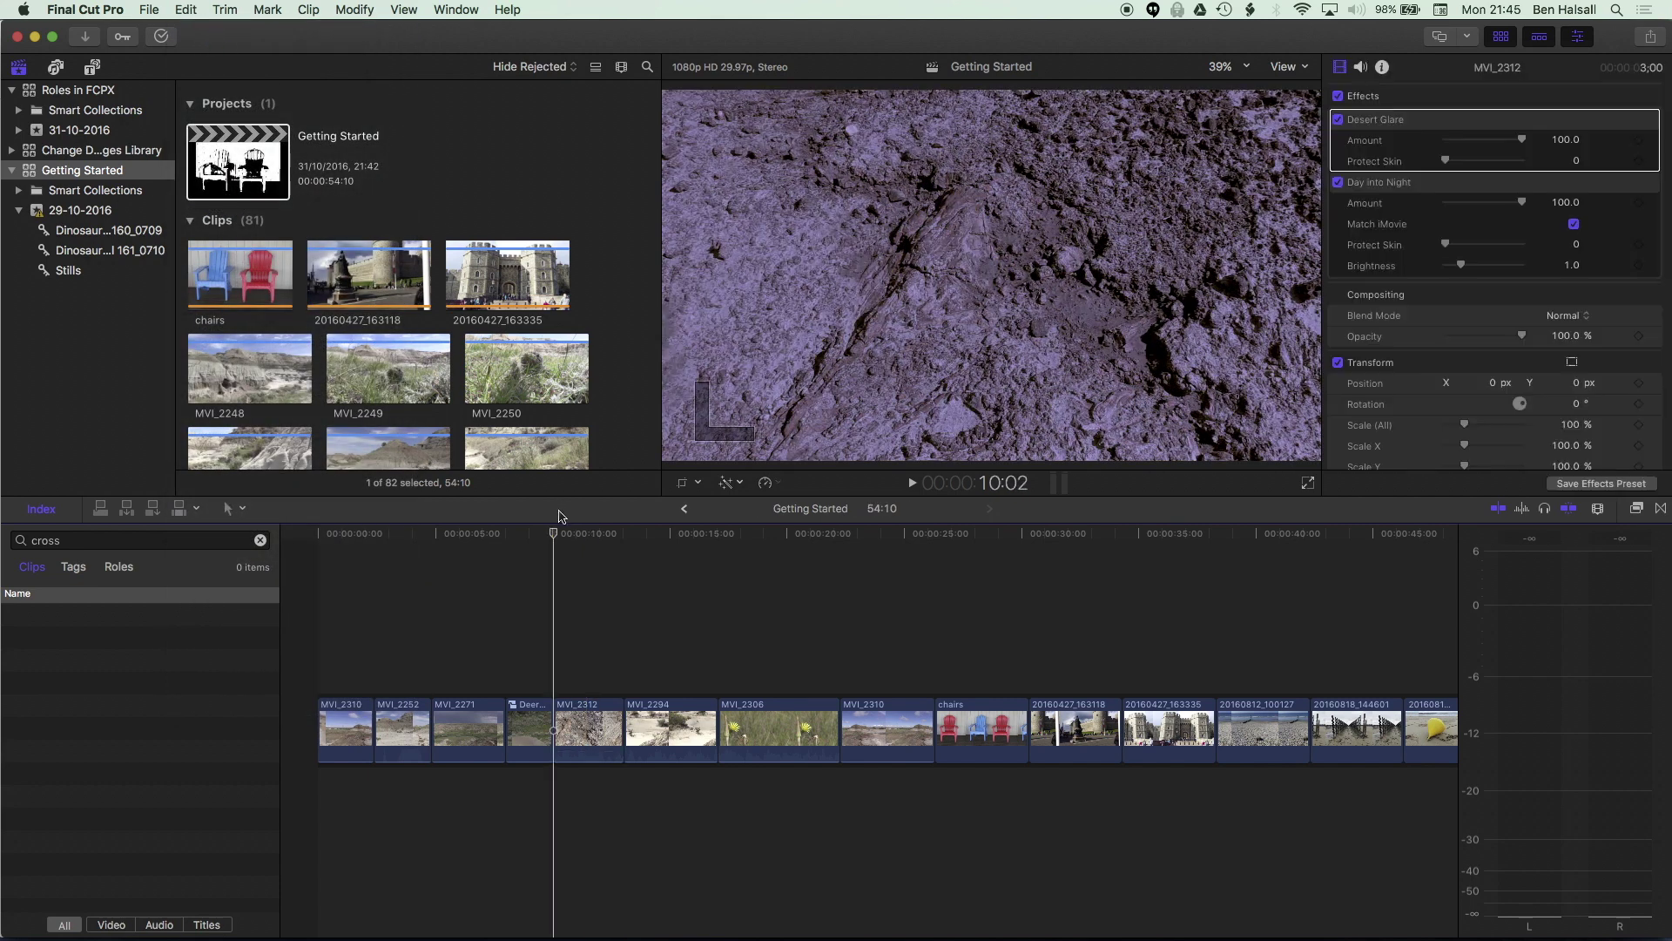
pyautogui.click(573, 710)
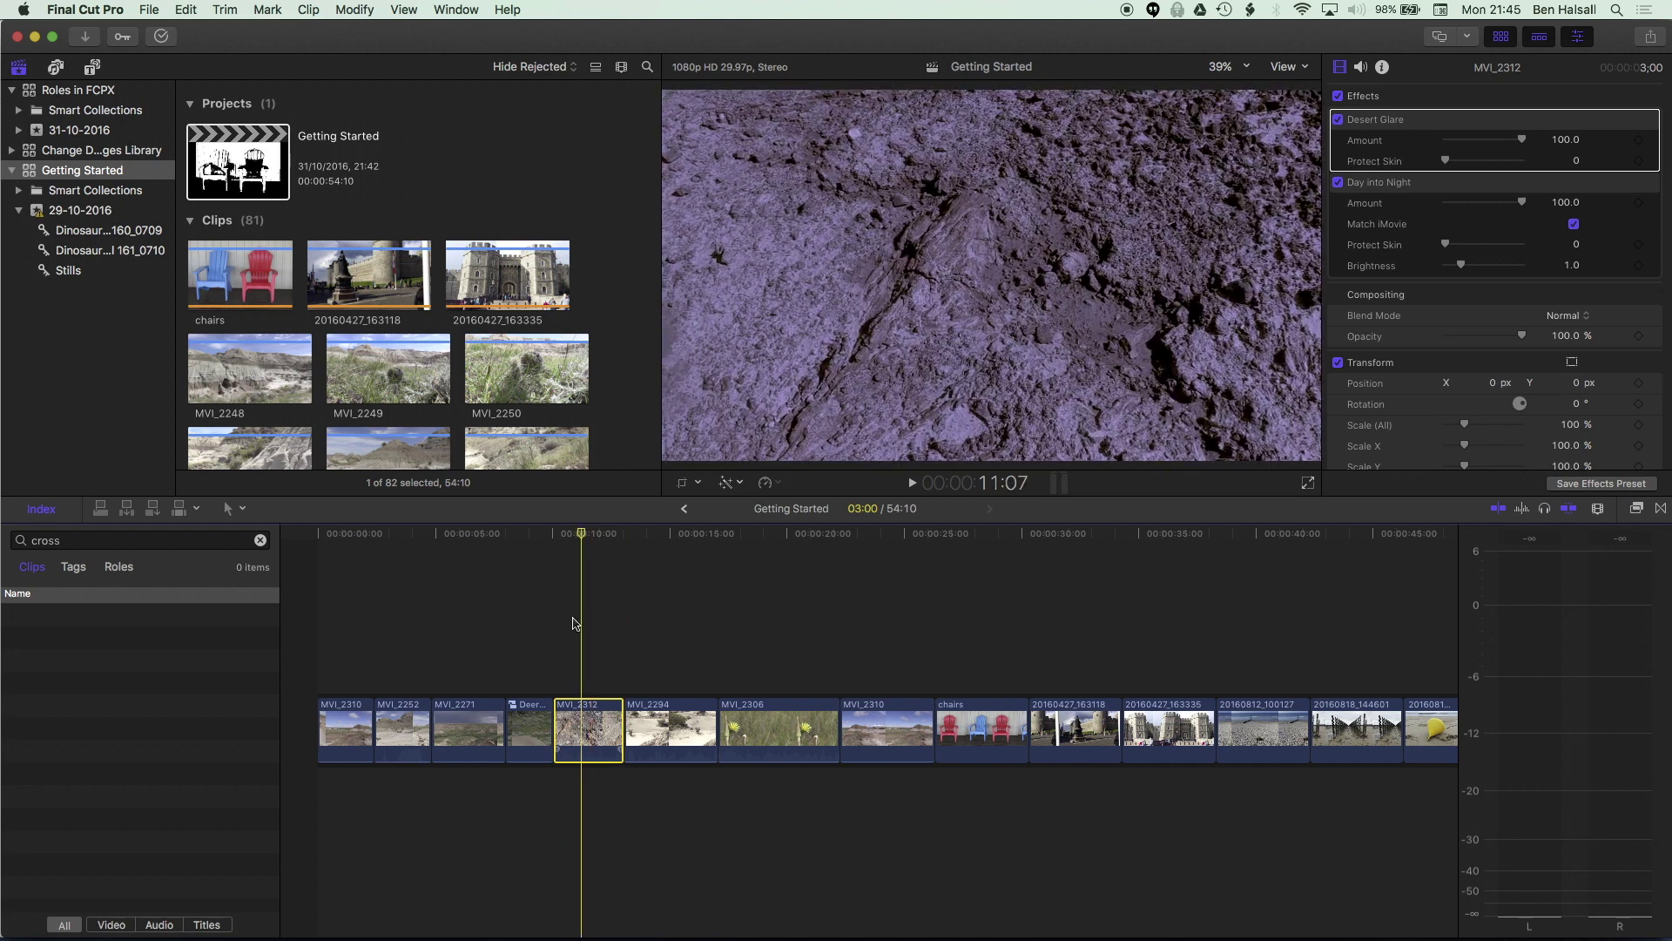
pyautogui.click(187, 9)
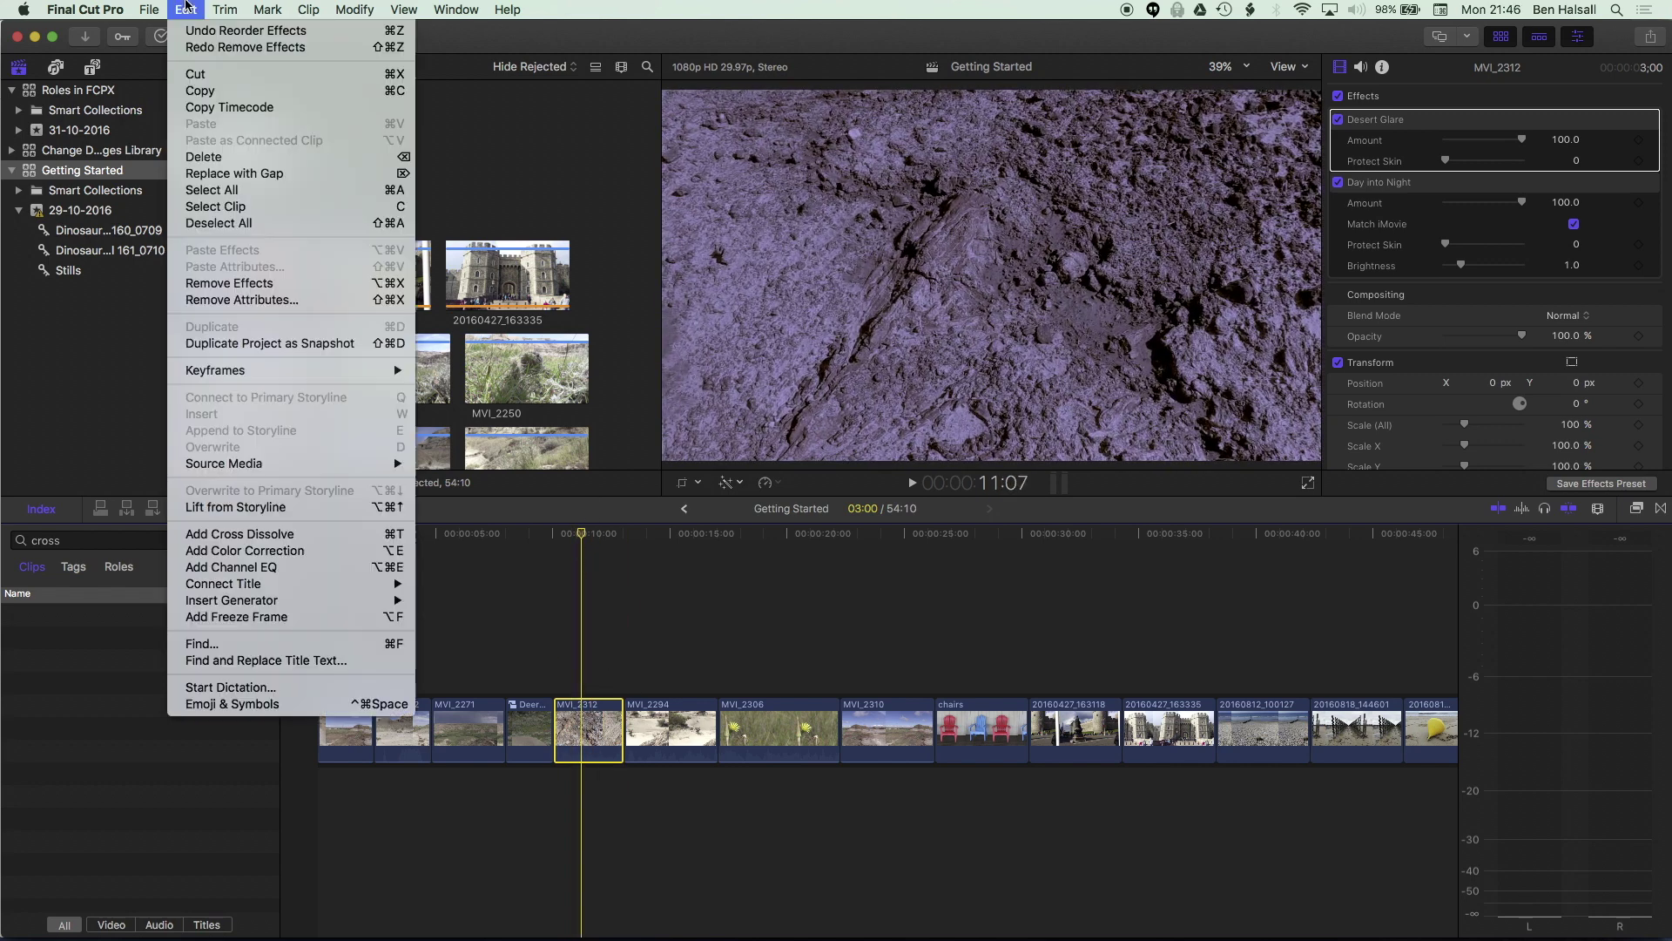
pyautogui.click(214, 302)
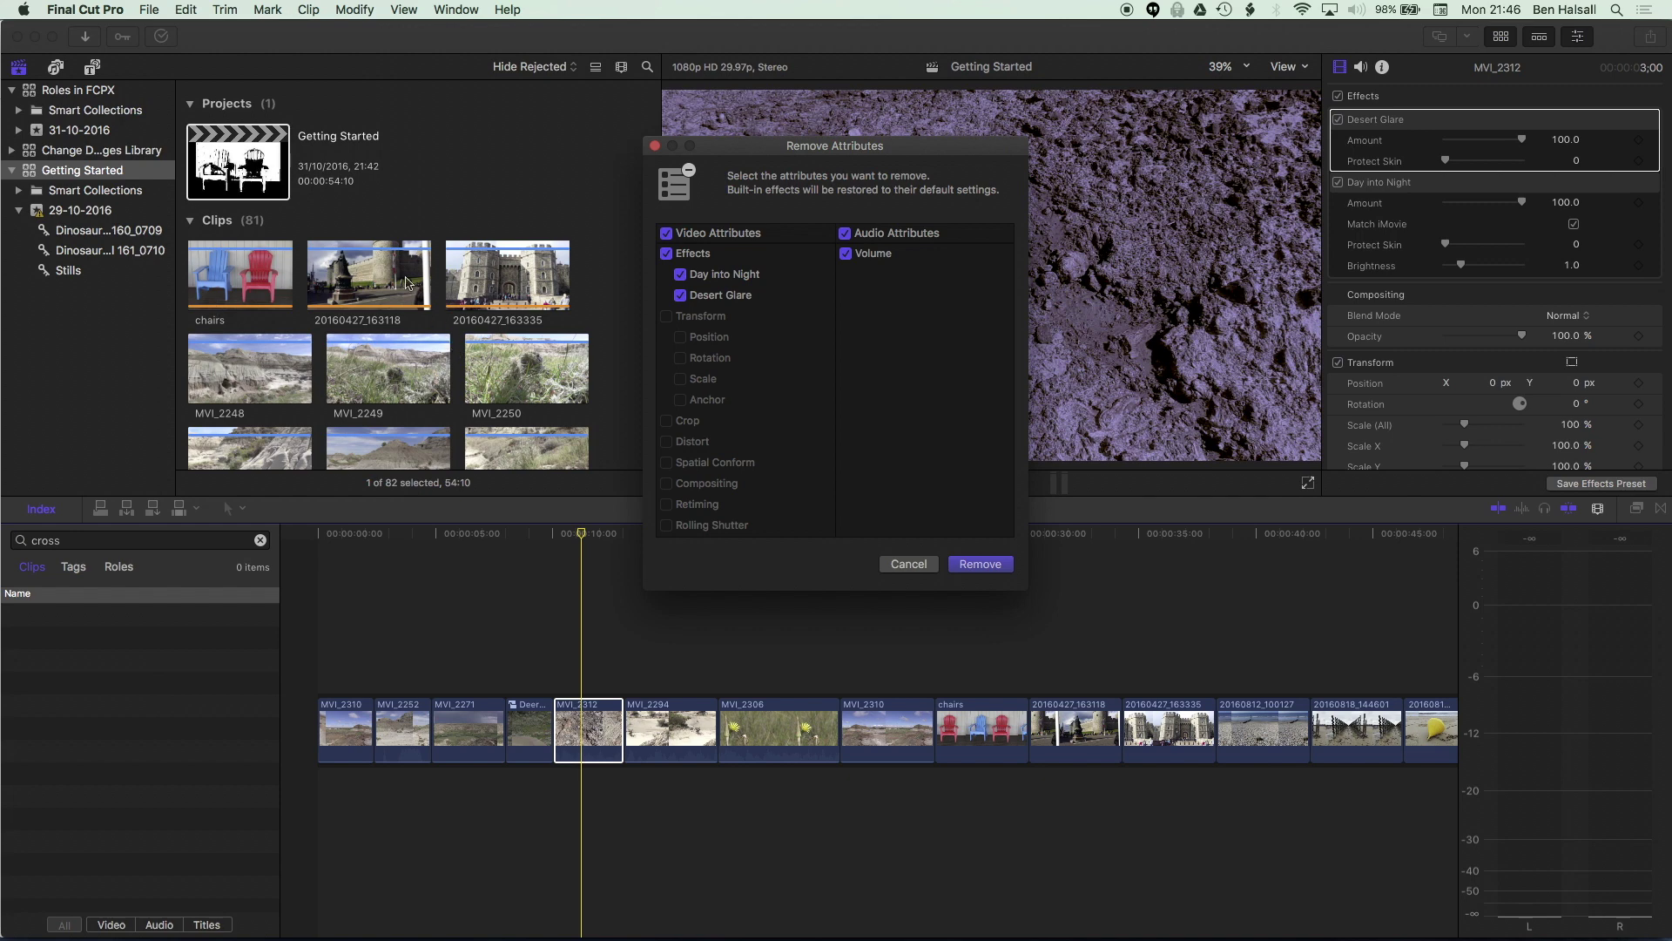
# Step: Uncheck Day into Night in Remove Attributes and remove only Desert Glare
pyautogui.click(680, 275)
pyautogui.click(681, 296)
pyautogui.click(680, 275)
pyautogui.click(681, 297)
pyautogui.click(680, 275)
pyautogui.click(980, 564)
# Step: Play back MVI_2312 to review the result, then select clip MVI_2310
pyautogui.moveTo(561, 529); pyautogui.dragTo(578, 544)
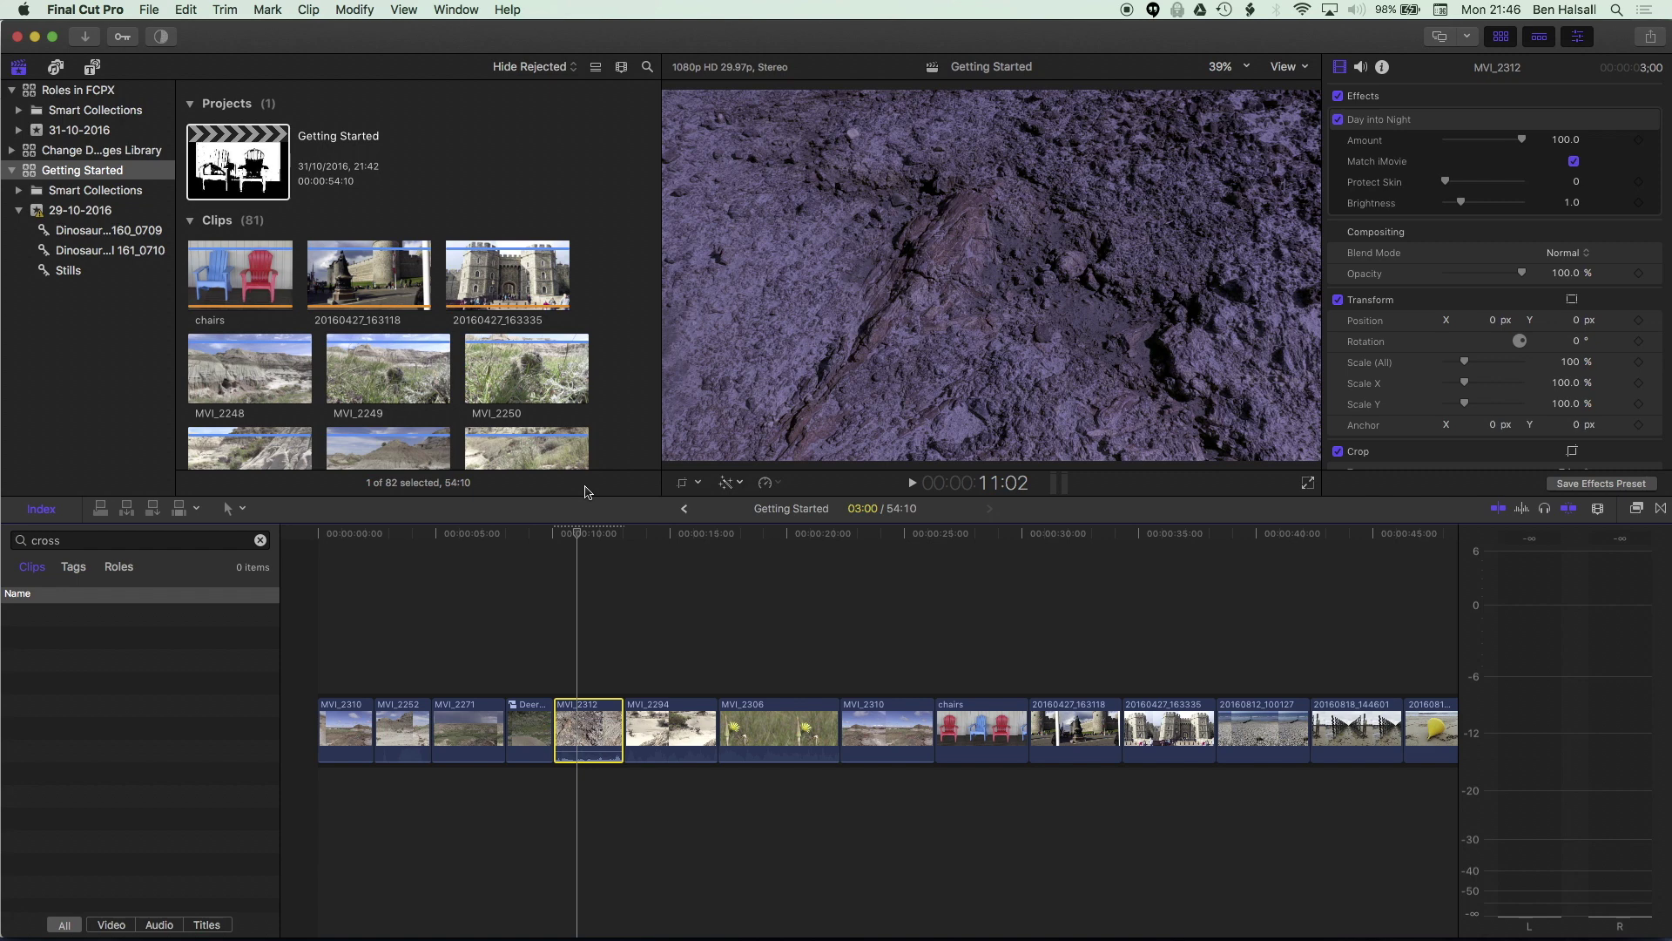
pyautogui.press('l')
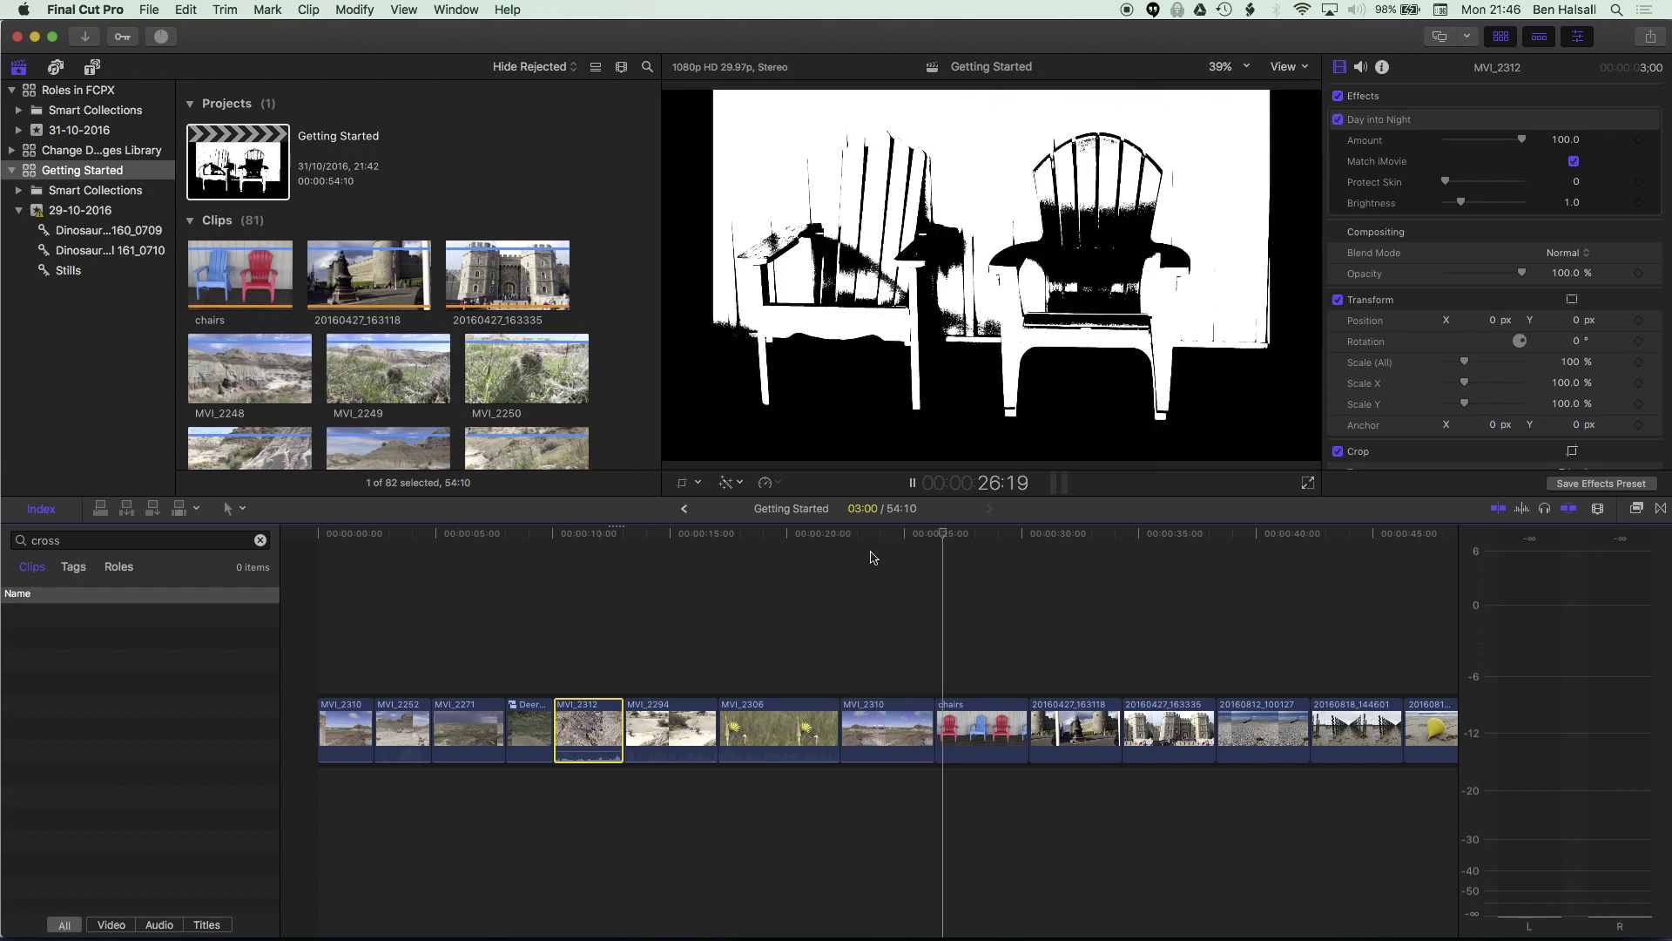
pyautogui.click(887, 644)
pyautogui.click(885, 721)
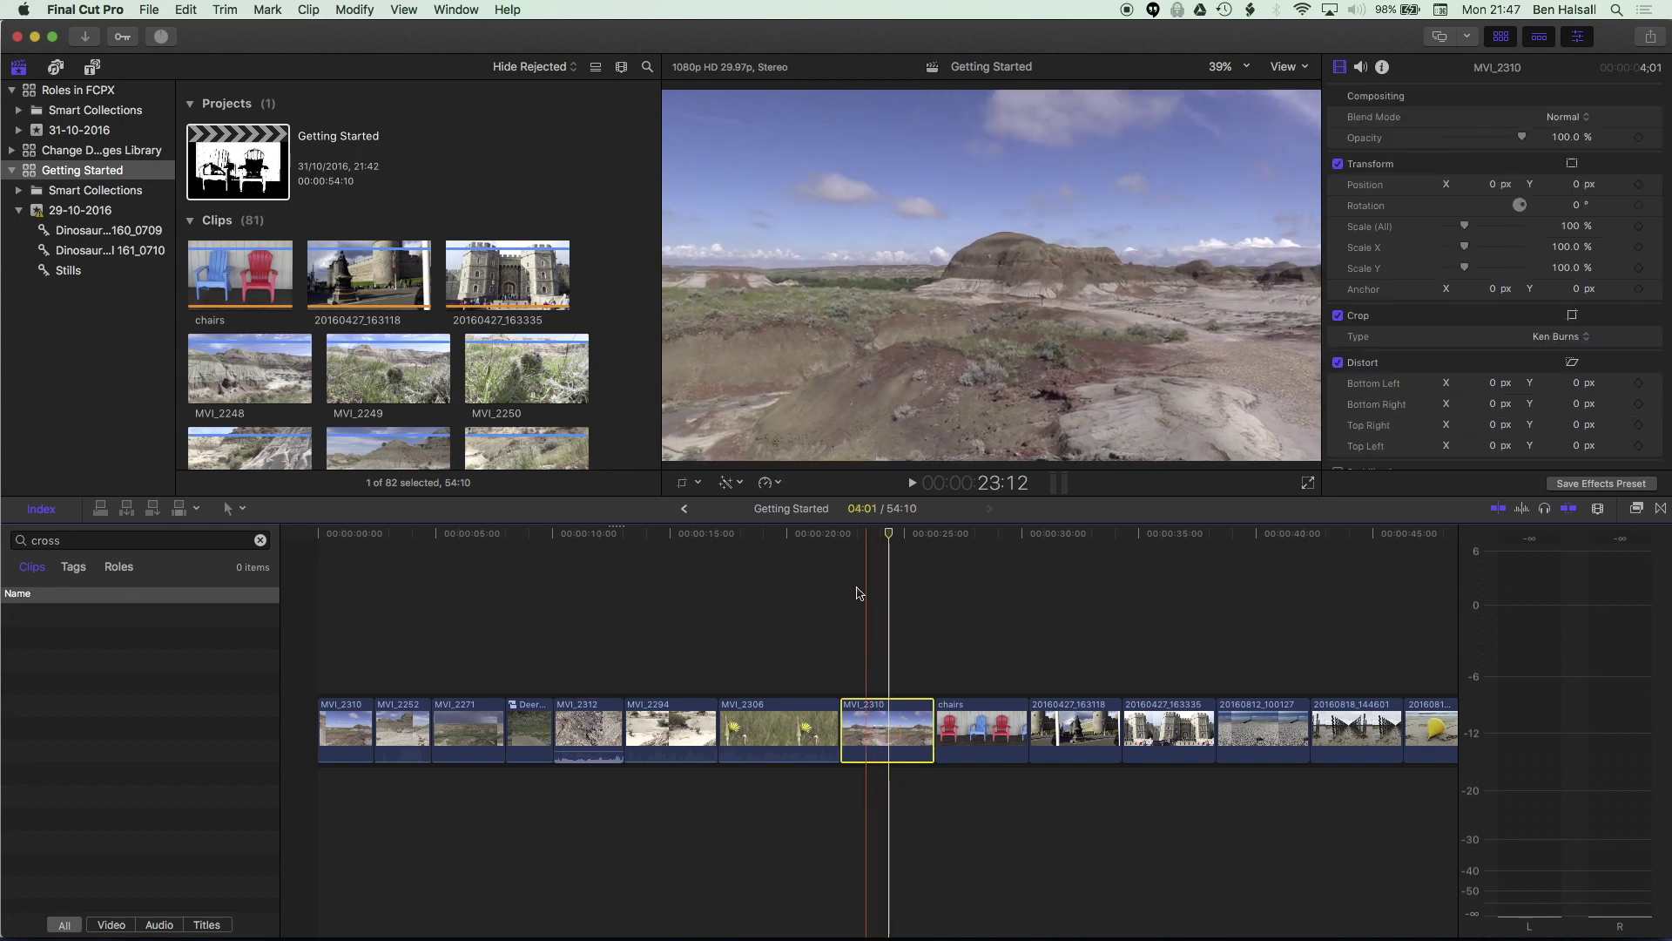
# Step: Open Remove Attributes for MVI_2310 and cancel without removing anything
pyautogui.click(187, 10)
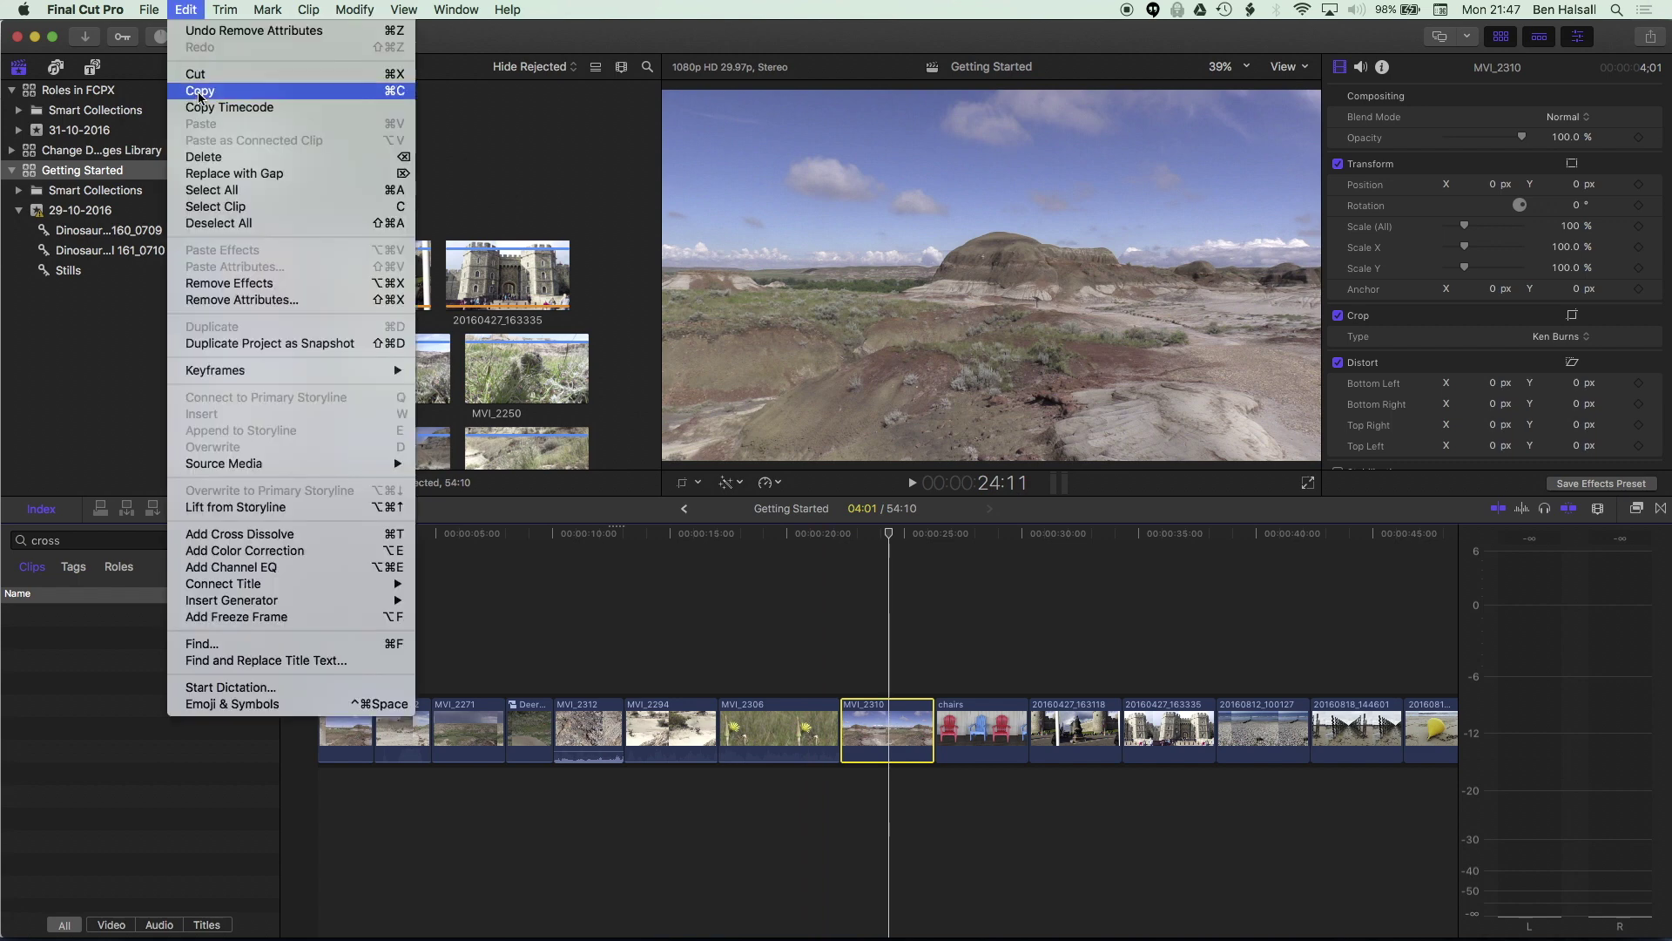
pyautogui.click(237, 300)
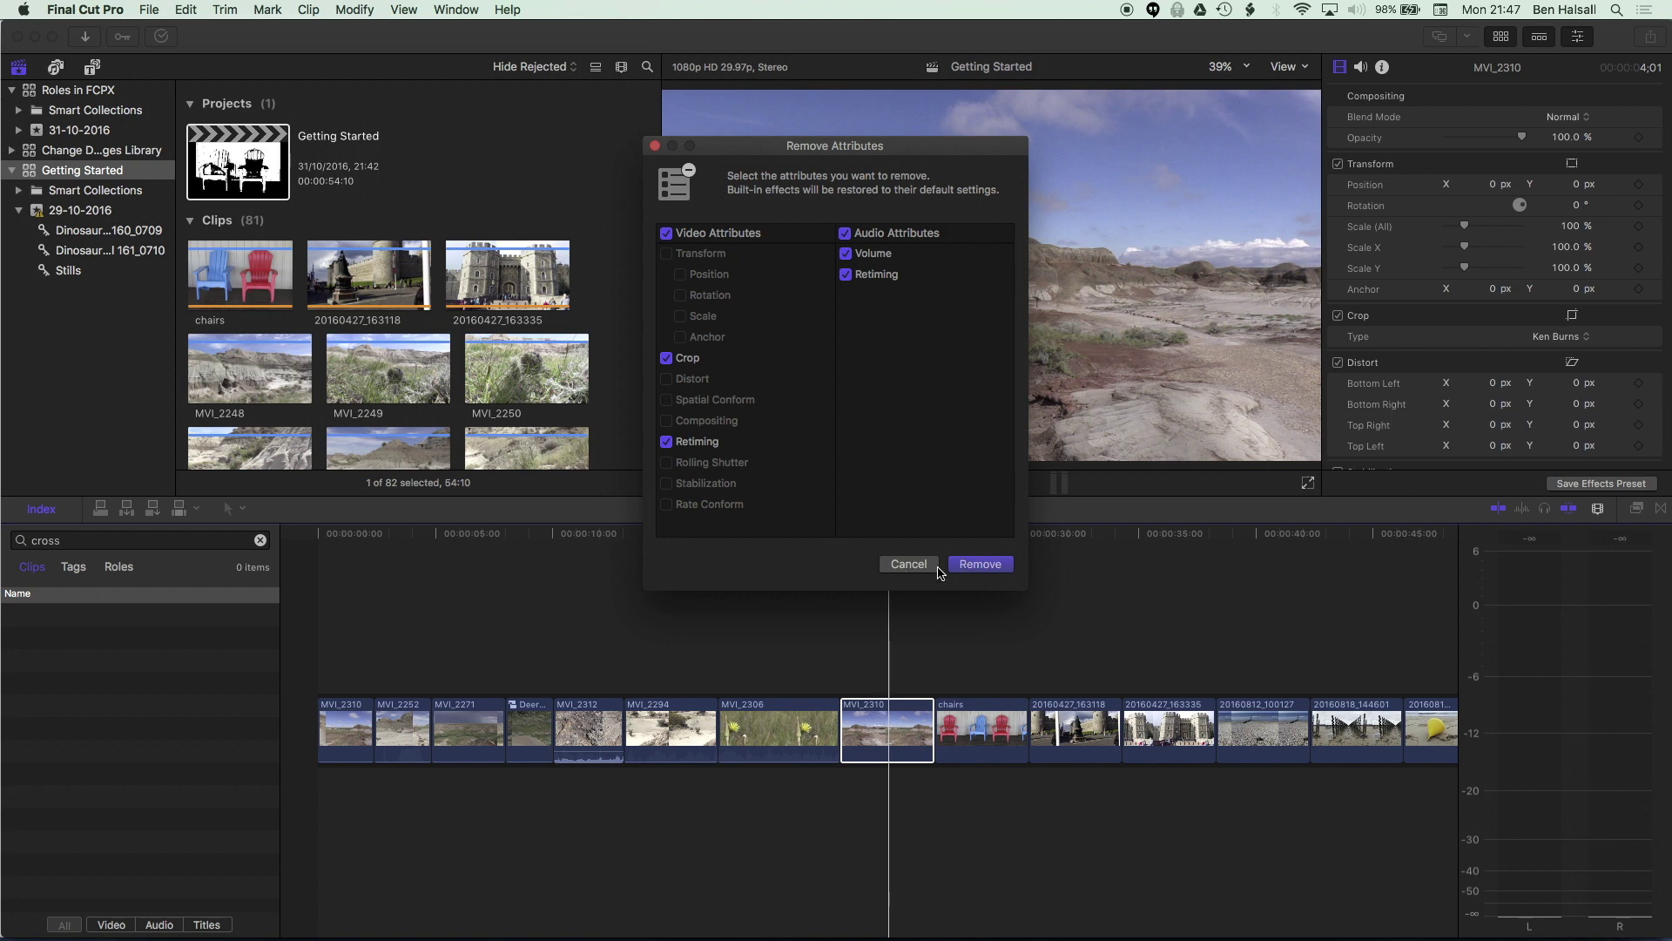
pyautogui.click(909, 566)
# Step: Reset MVI_2310's crop from Ken Burns to Trim, with all edges at 0 px
pyautogui.click(880, 537)
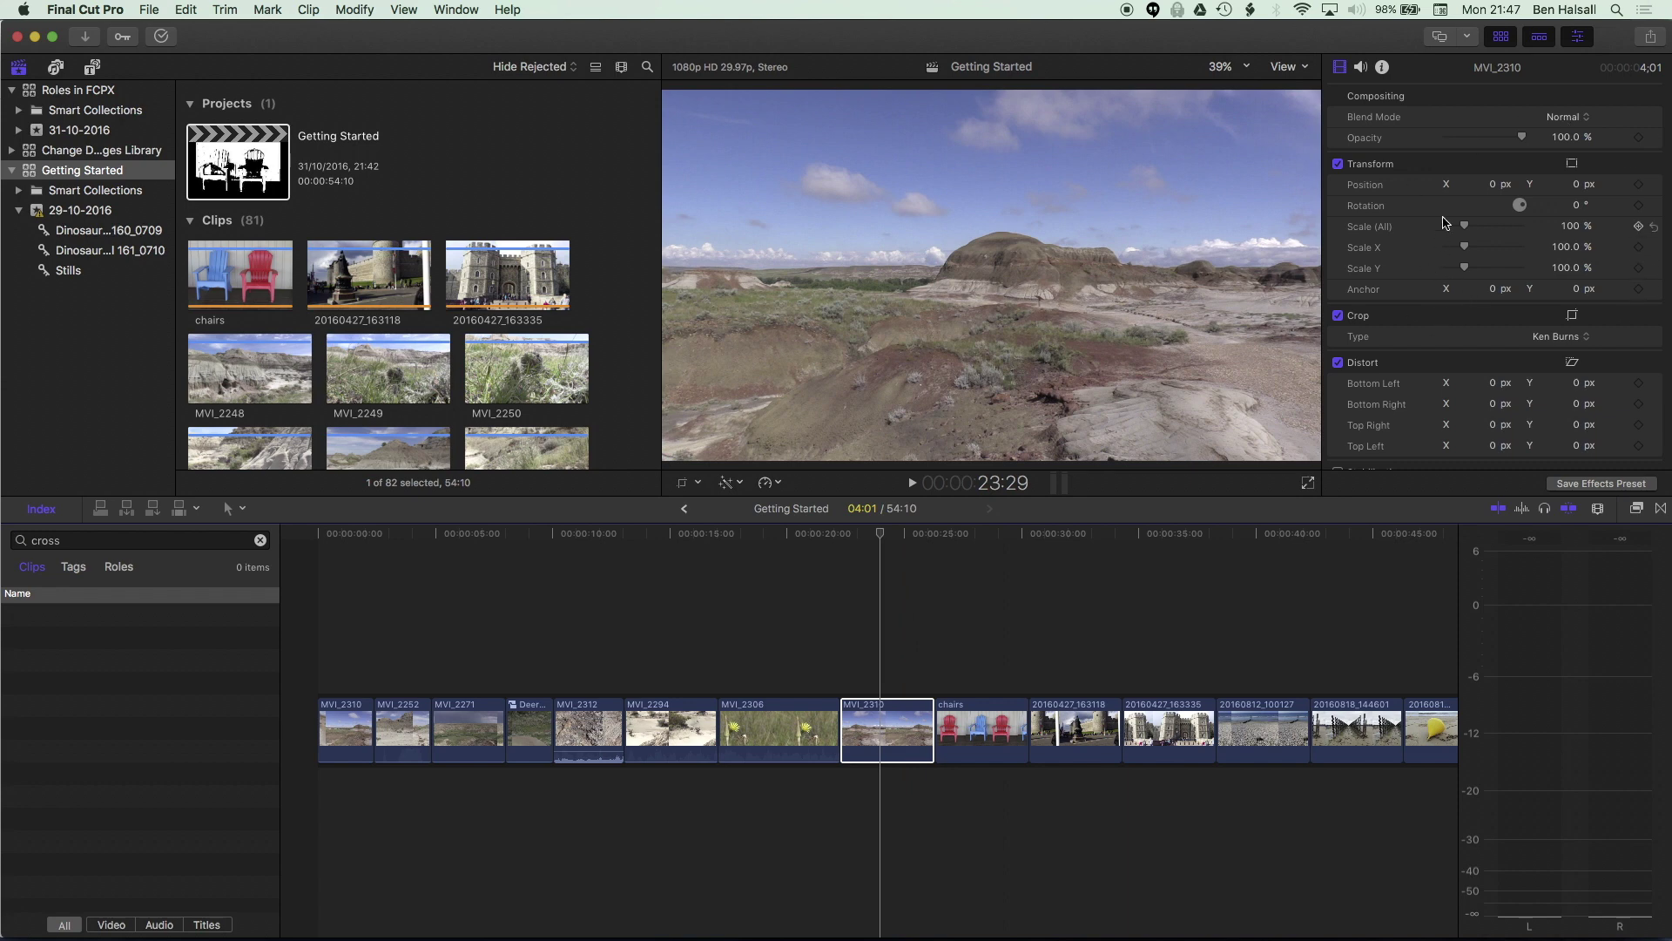
pyautogui.scroll(-5, 1443, 223)
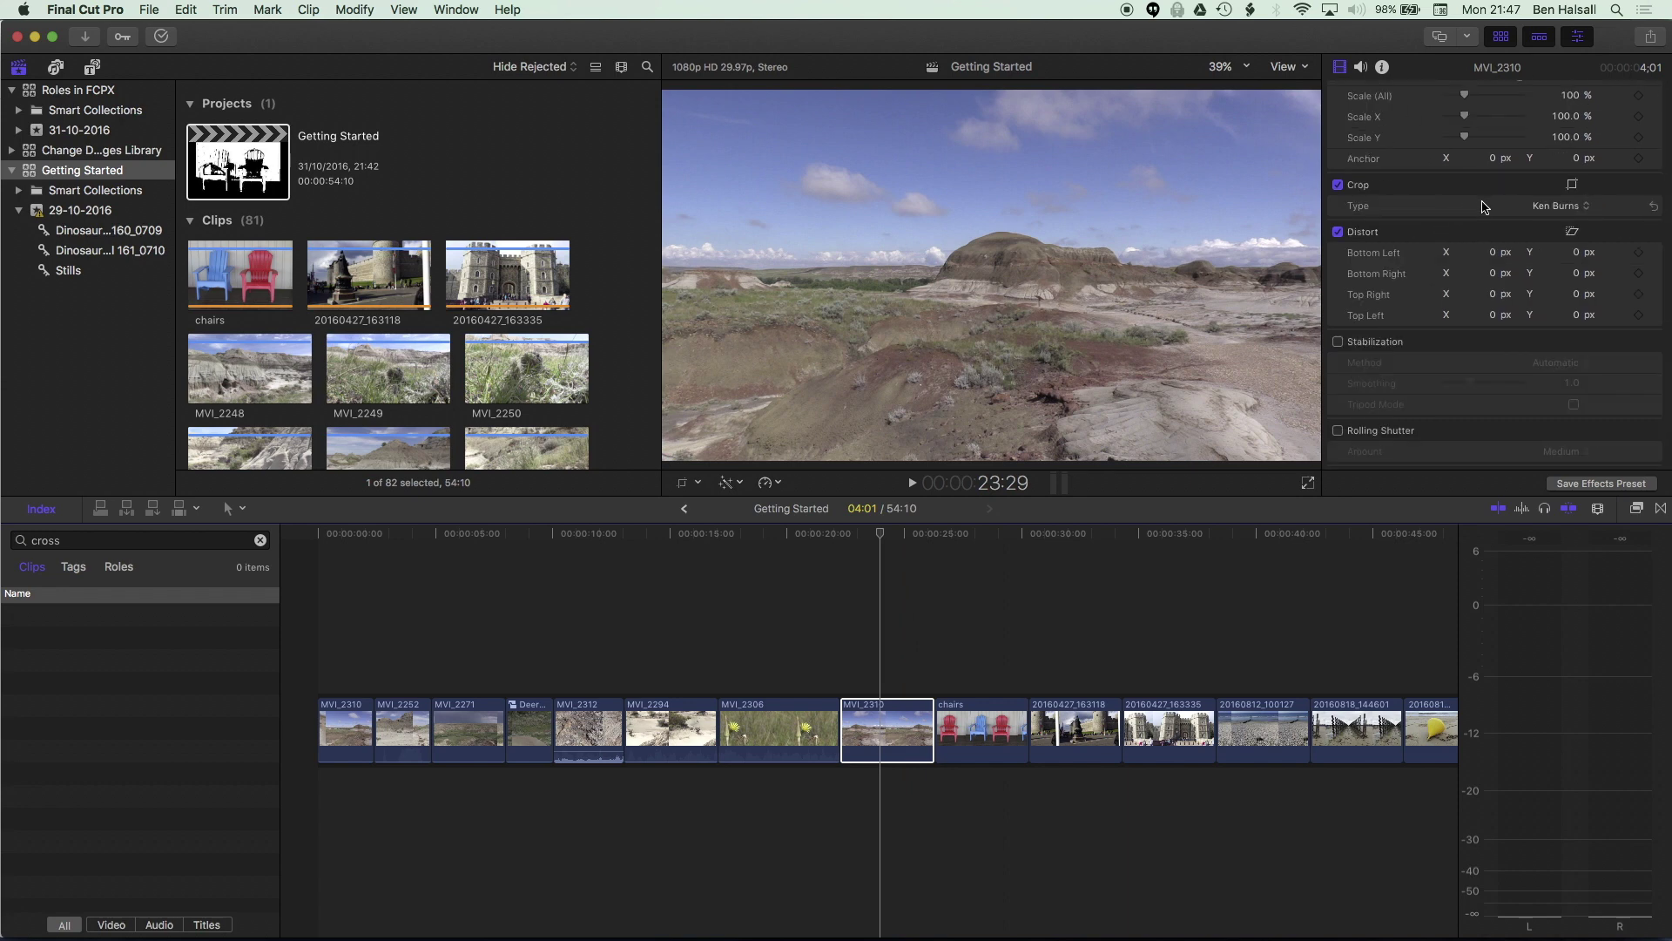
pyautogui.click(1563, 212)
pyautogui.click(1448, 193)
pyautogui.click(1653, 211)
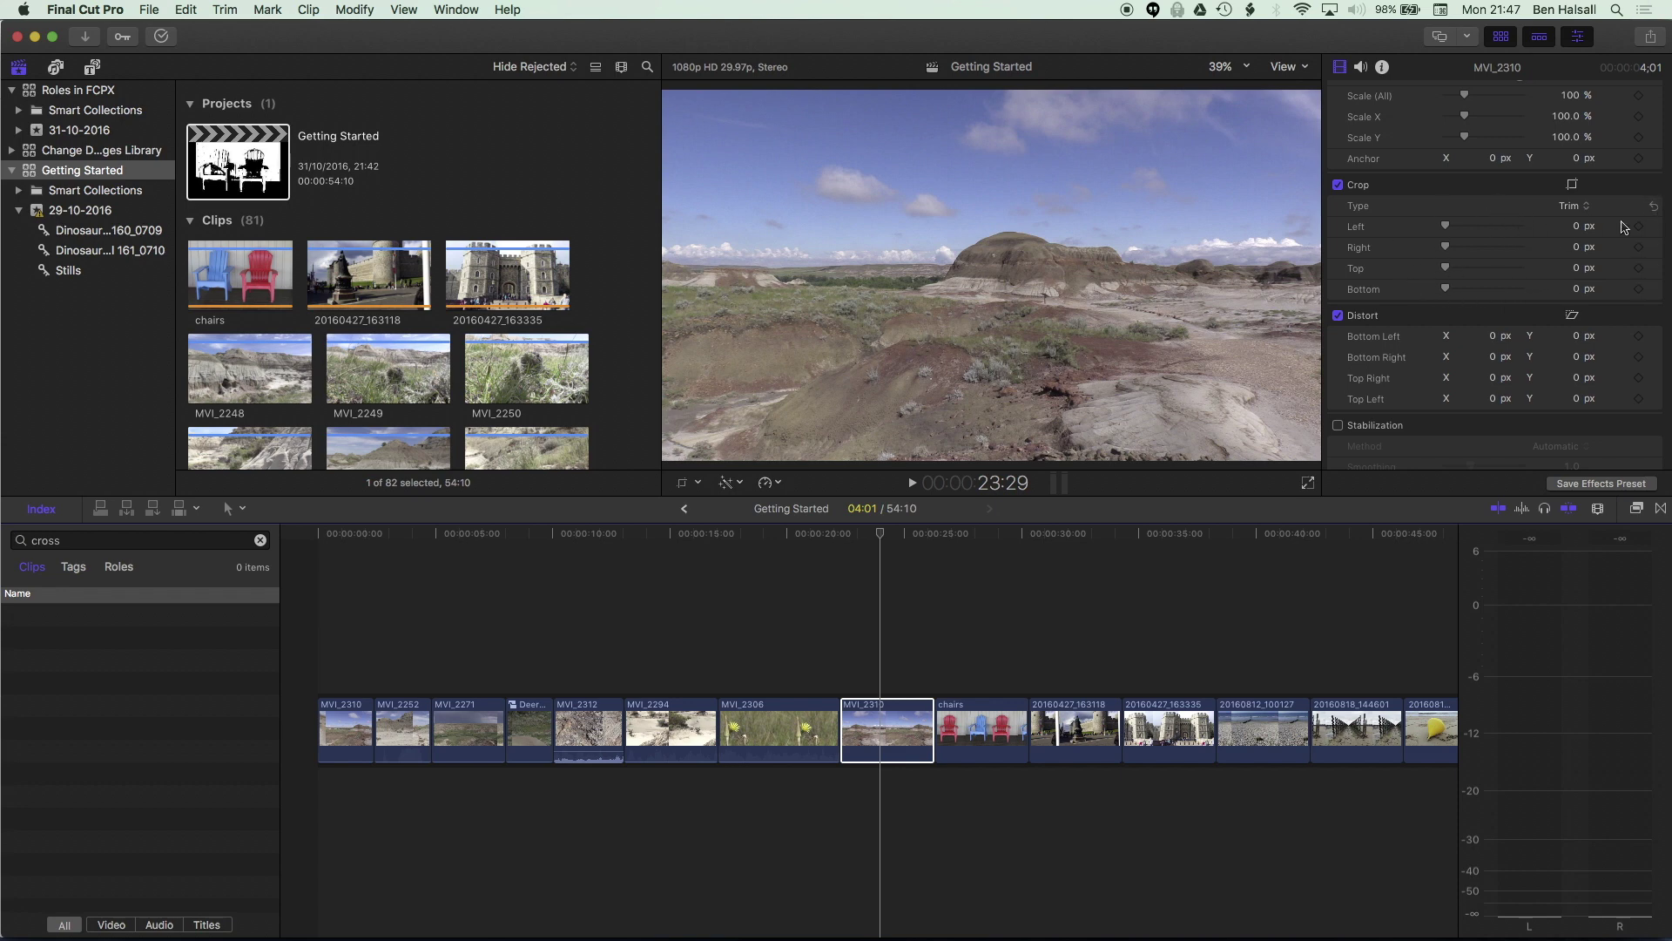
pyautogui.scroll(1, 1573, 220)
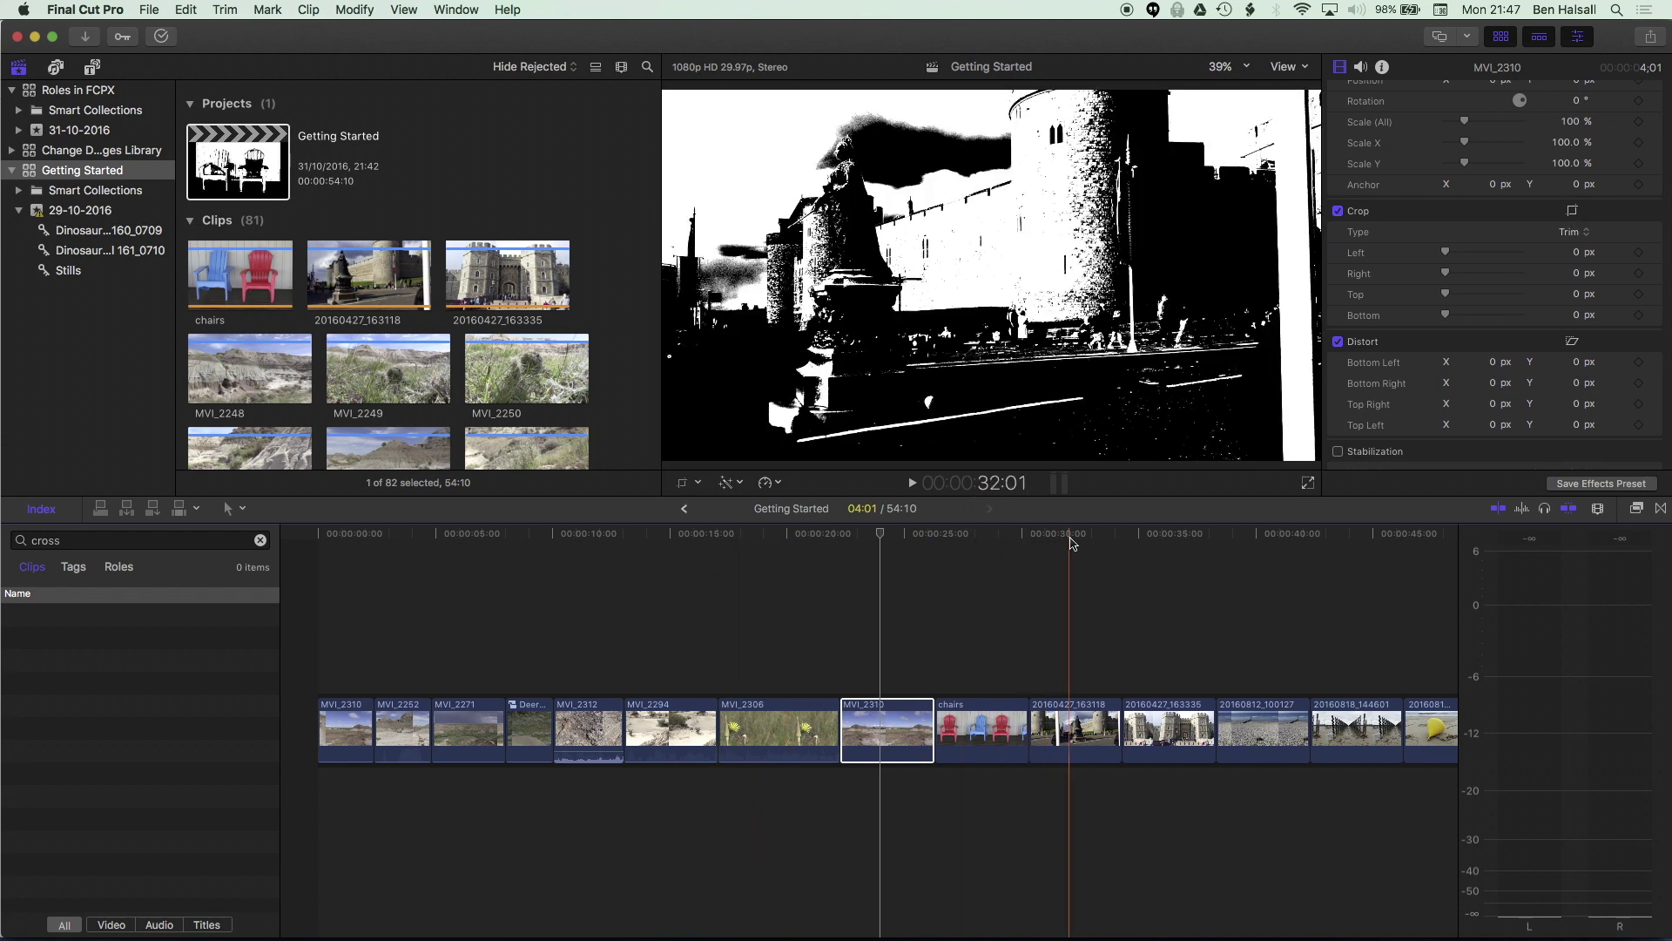
# Step: On castle clip 20160427_163118, test Graphic Amount and Pivot (0.77), then reset them to 100 and 0.4
pyautogui.click(1080, 728)
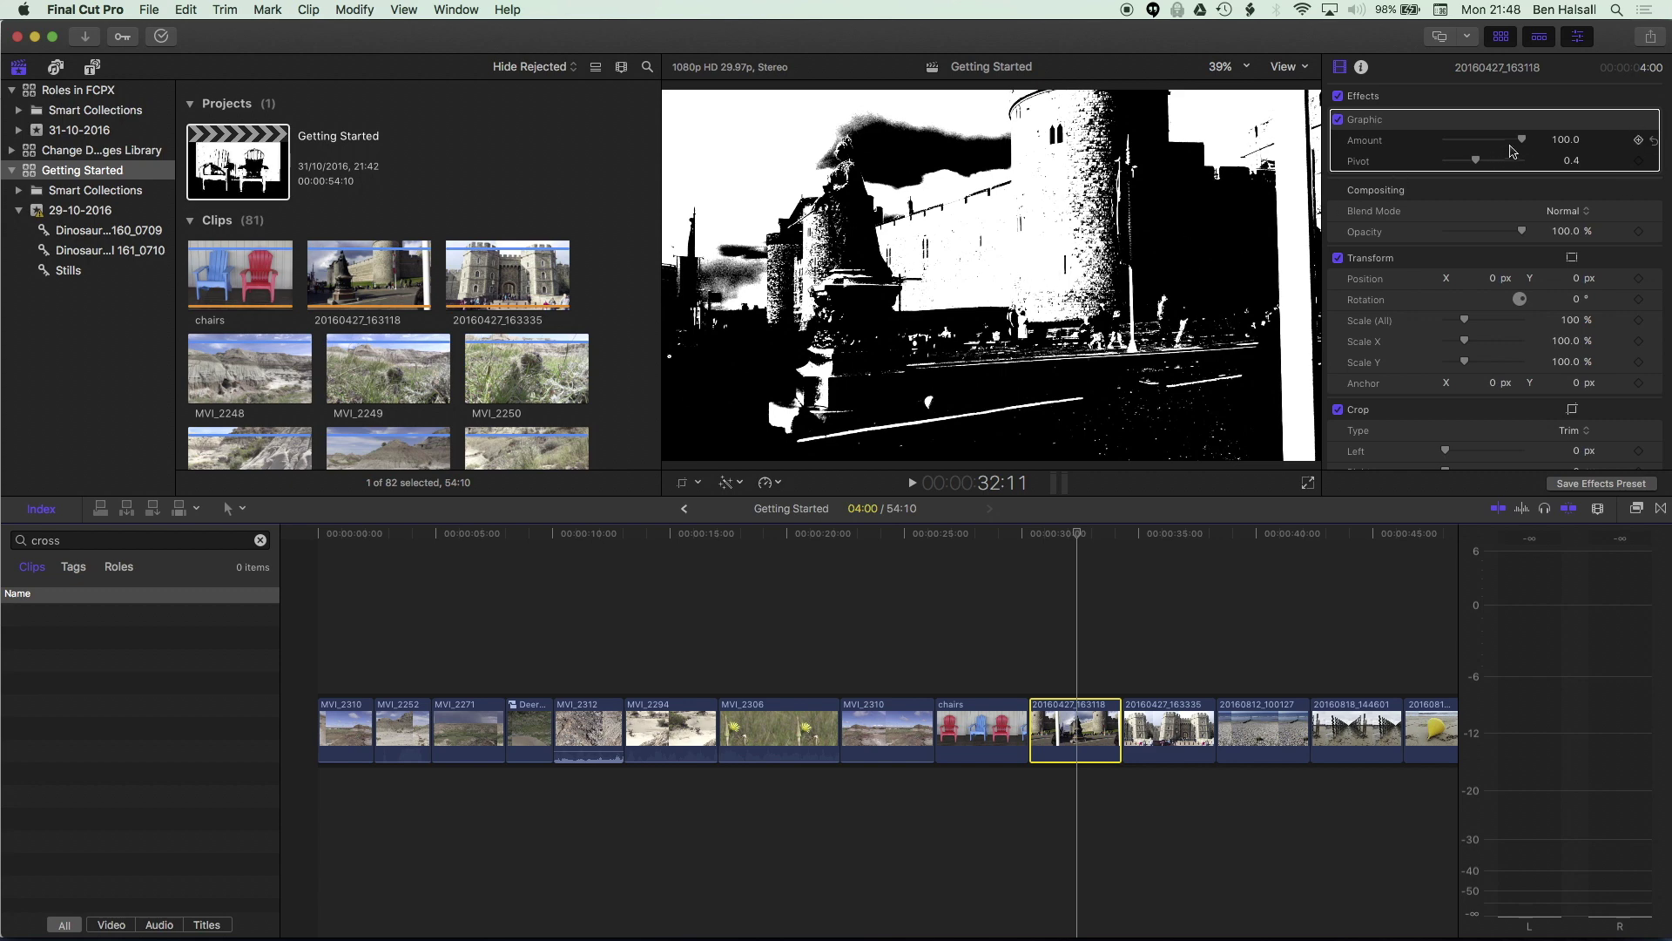
pyautogui.moveTo(1520, 144); pyautogui.dragTo(1463, 168)
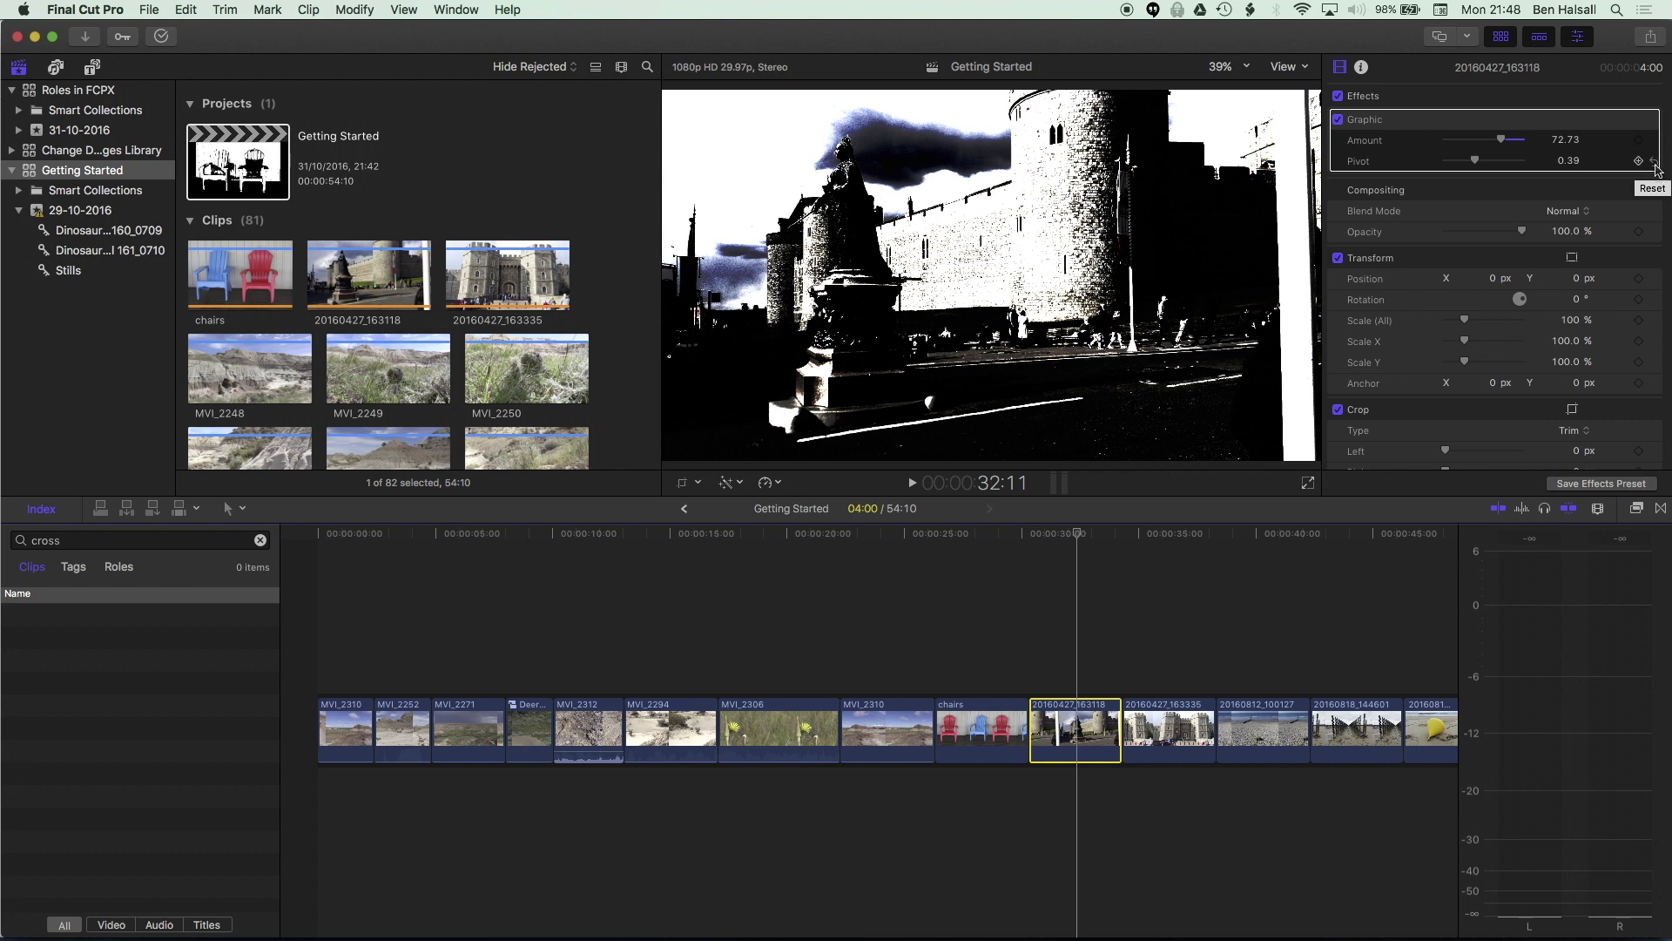
pyautogui.click(1654, 162)
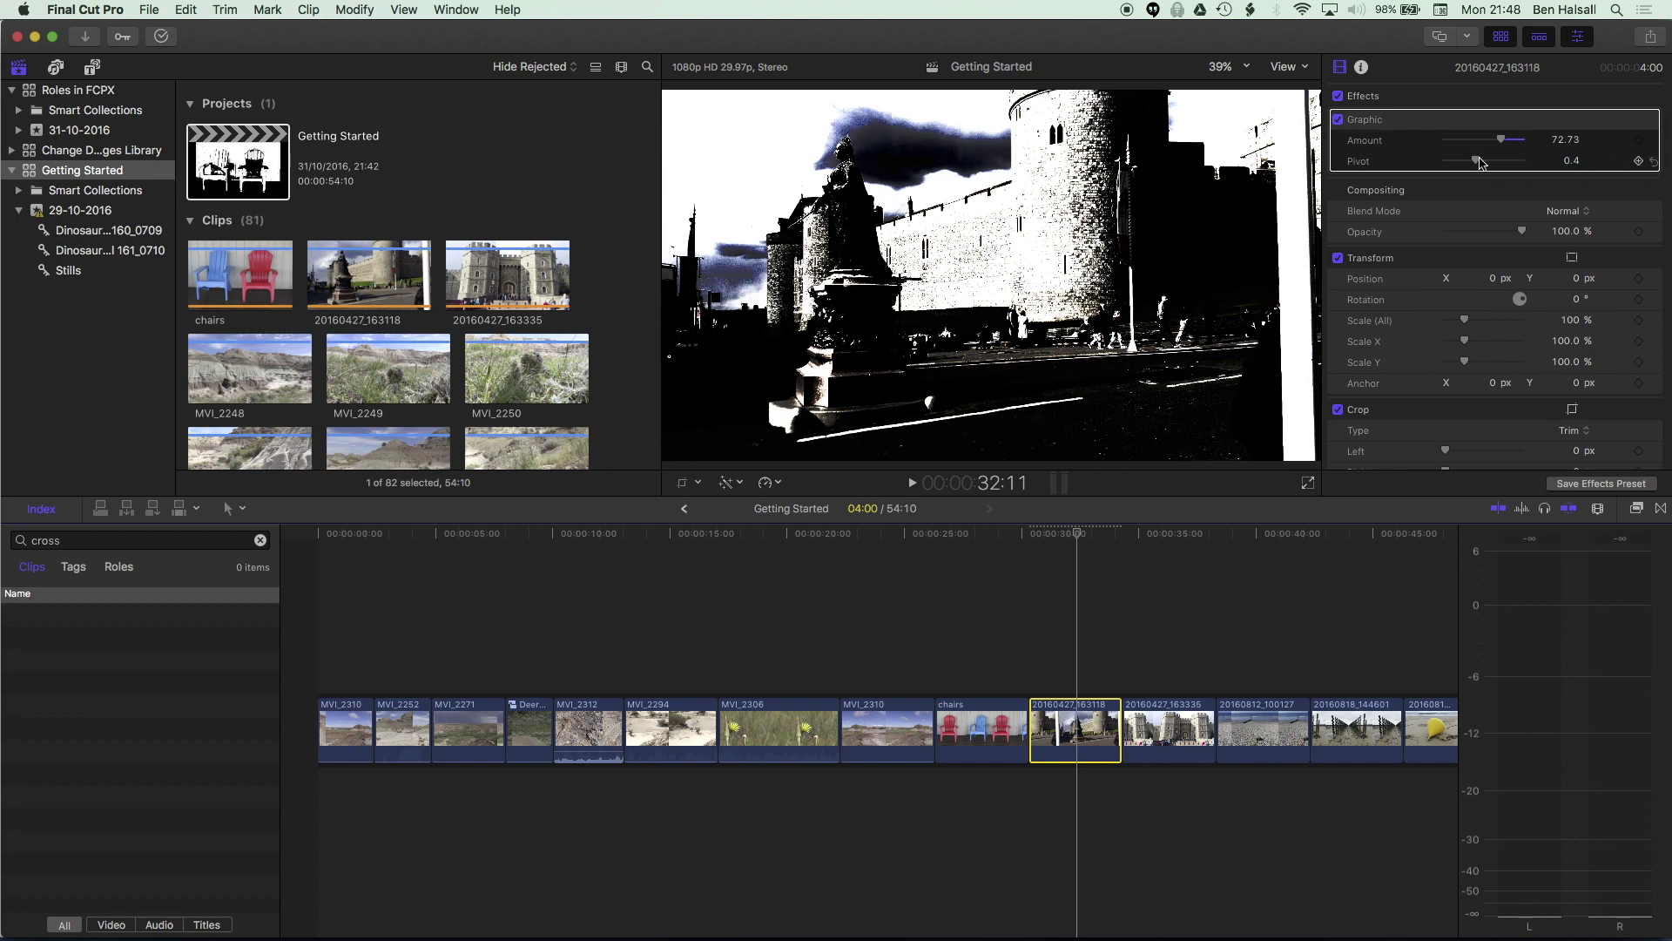
pyautogui.moveTo(1476, 162); pyautogui.dragTo(1504, 162)
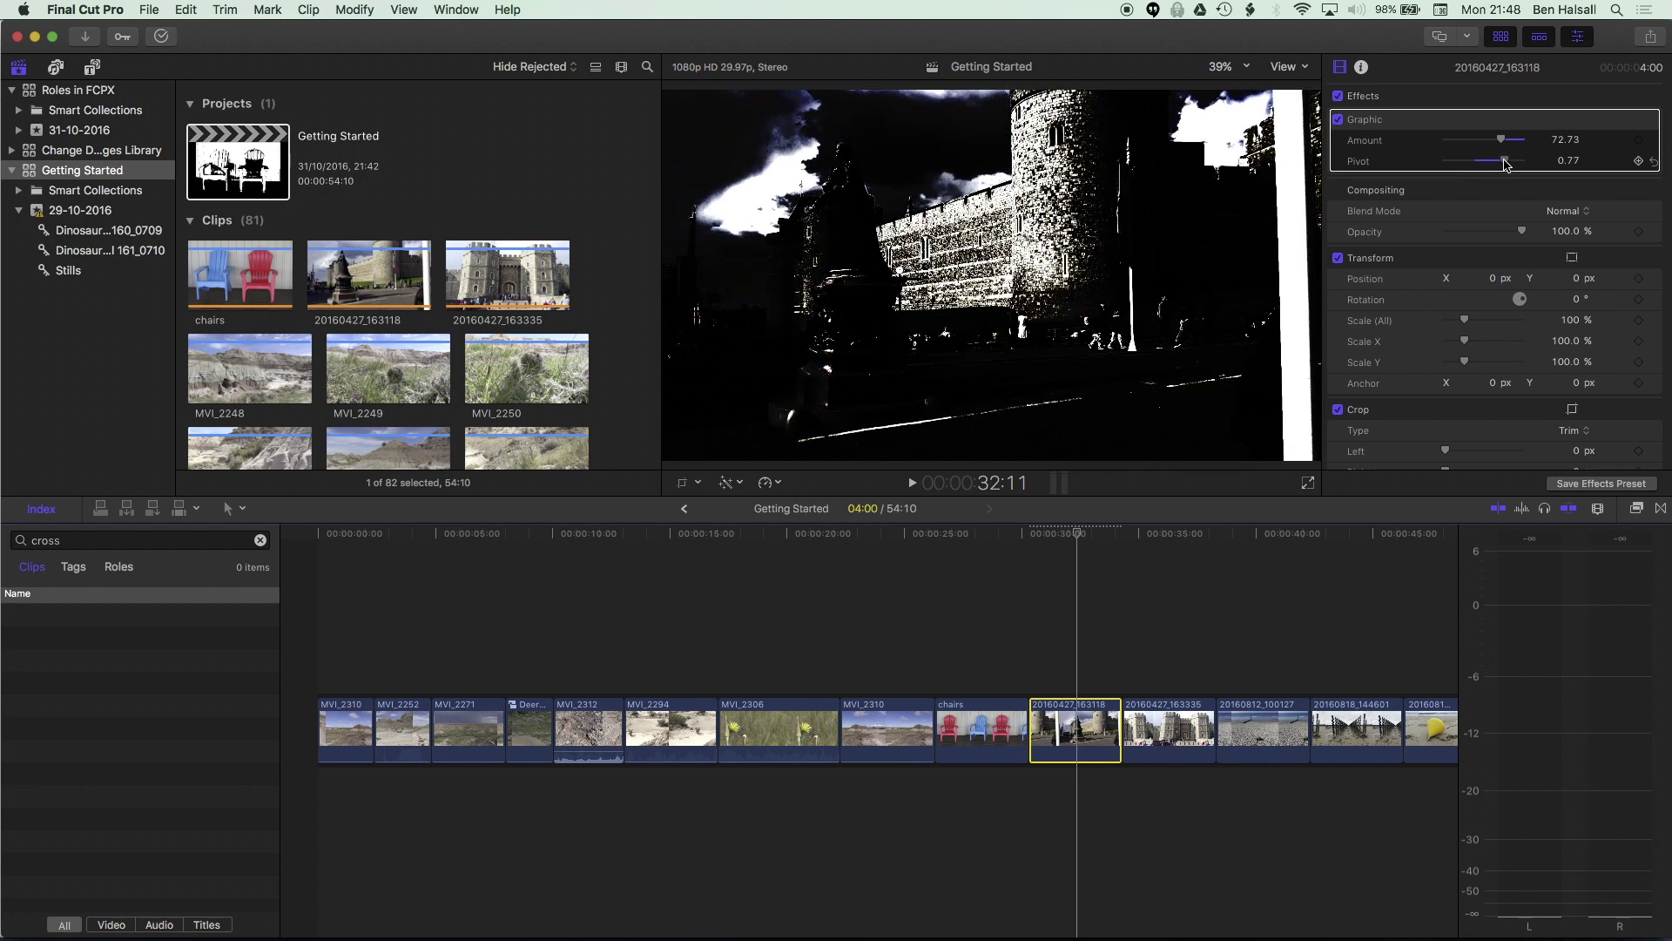
pyautogui.click(1654, 162)
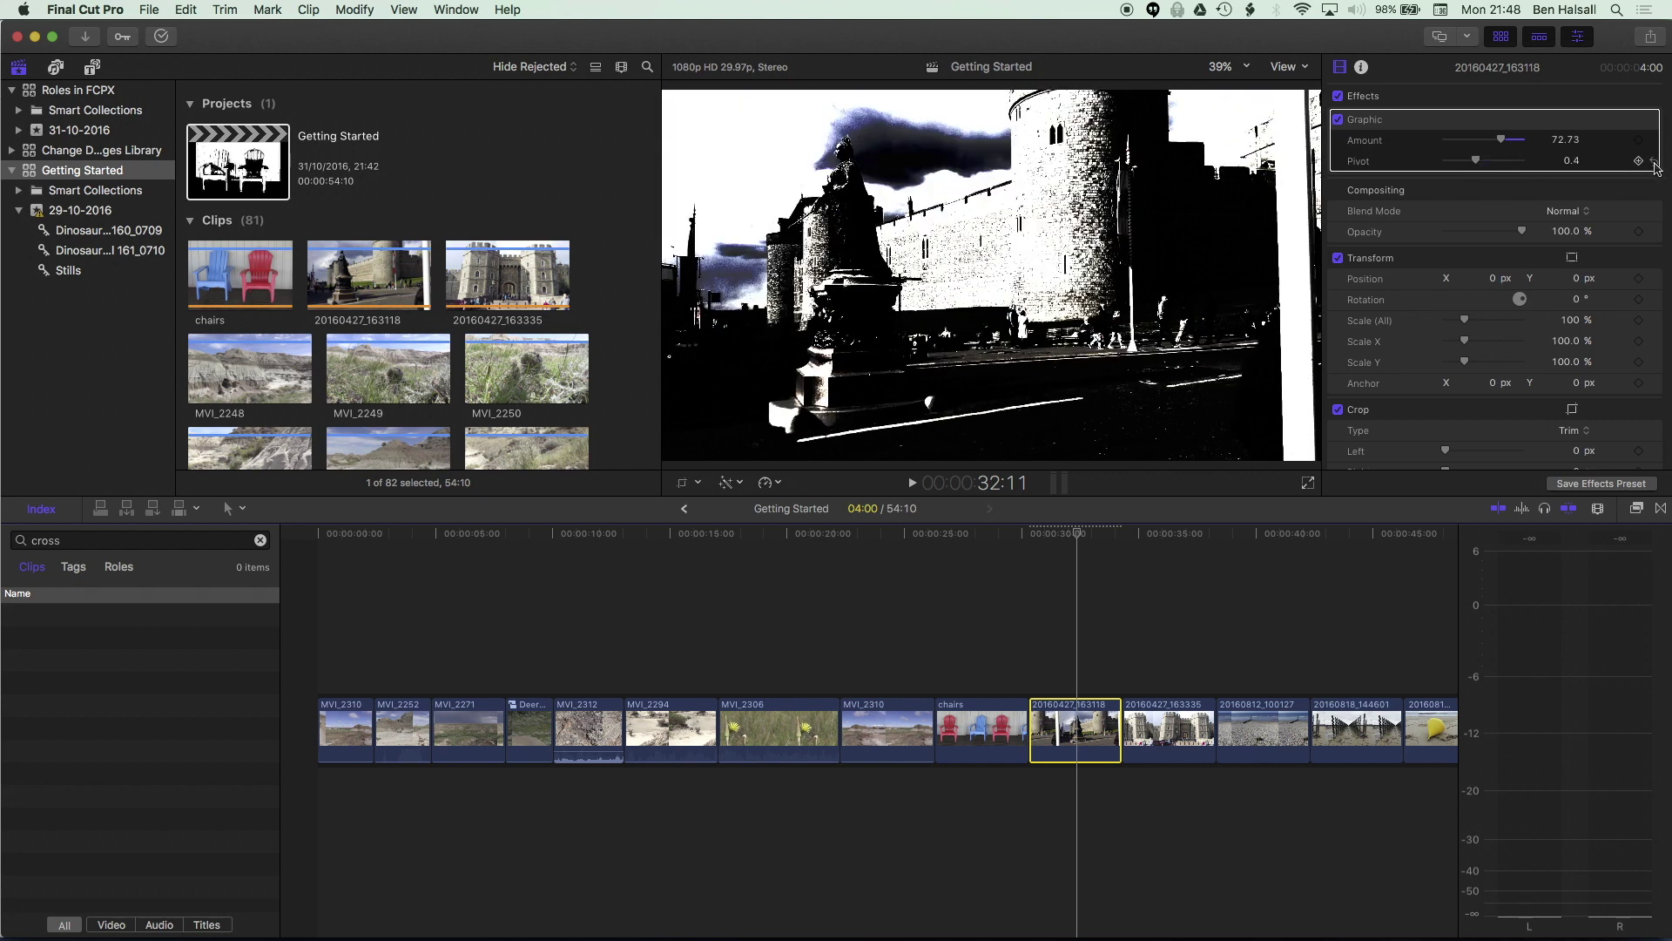
pyautogui.moveTo(1502, 141)
pyautogui.mouseDown()
pyautogui.moveTo(1465, 148)
pyautogui.moveTo(1510, 146)
pyautogui.mouseUp()
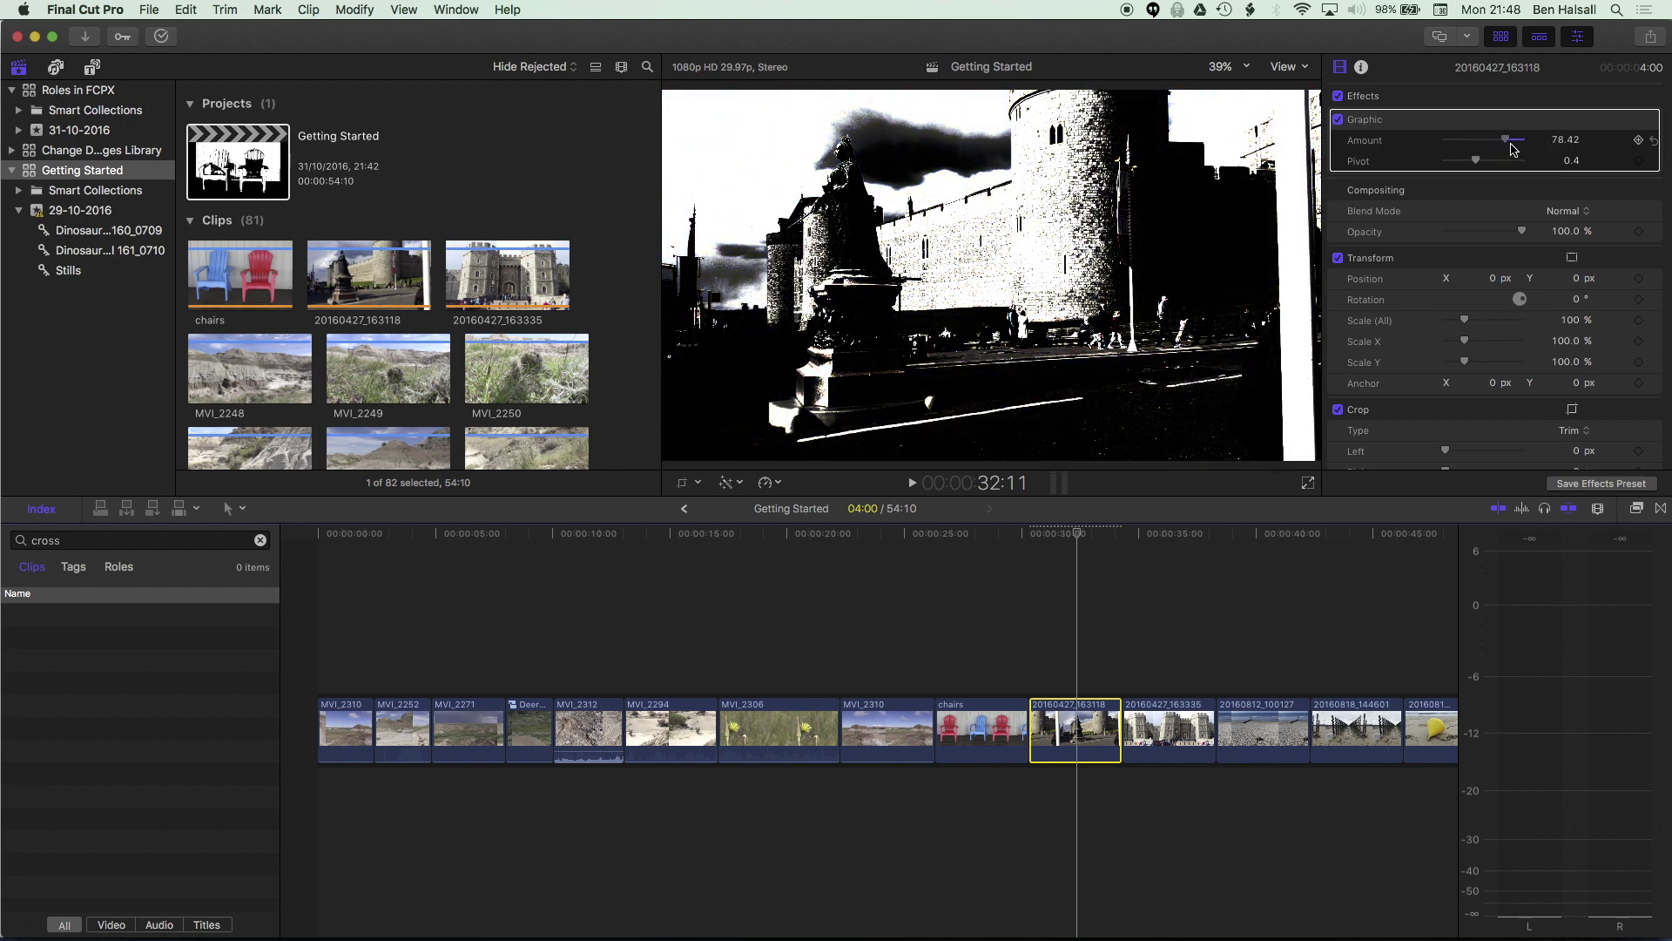
pyautogui.click(1654, 140)
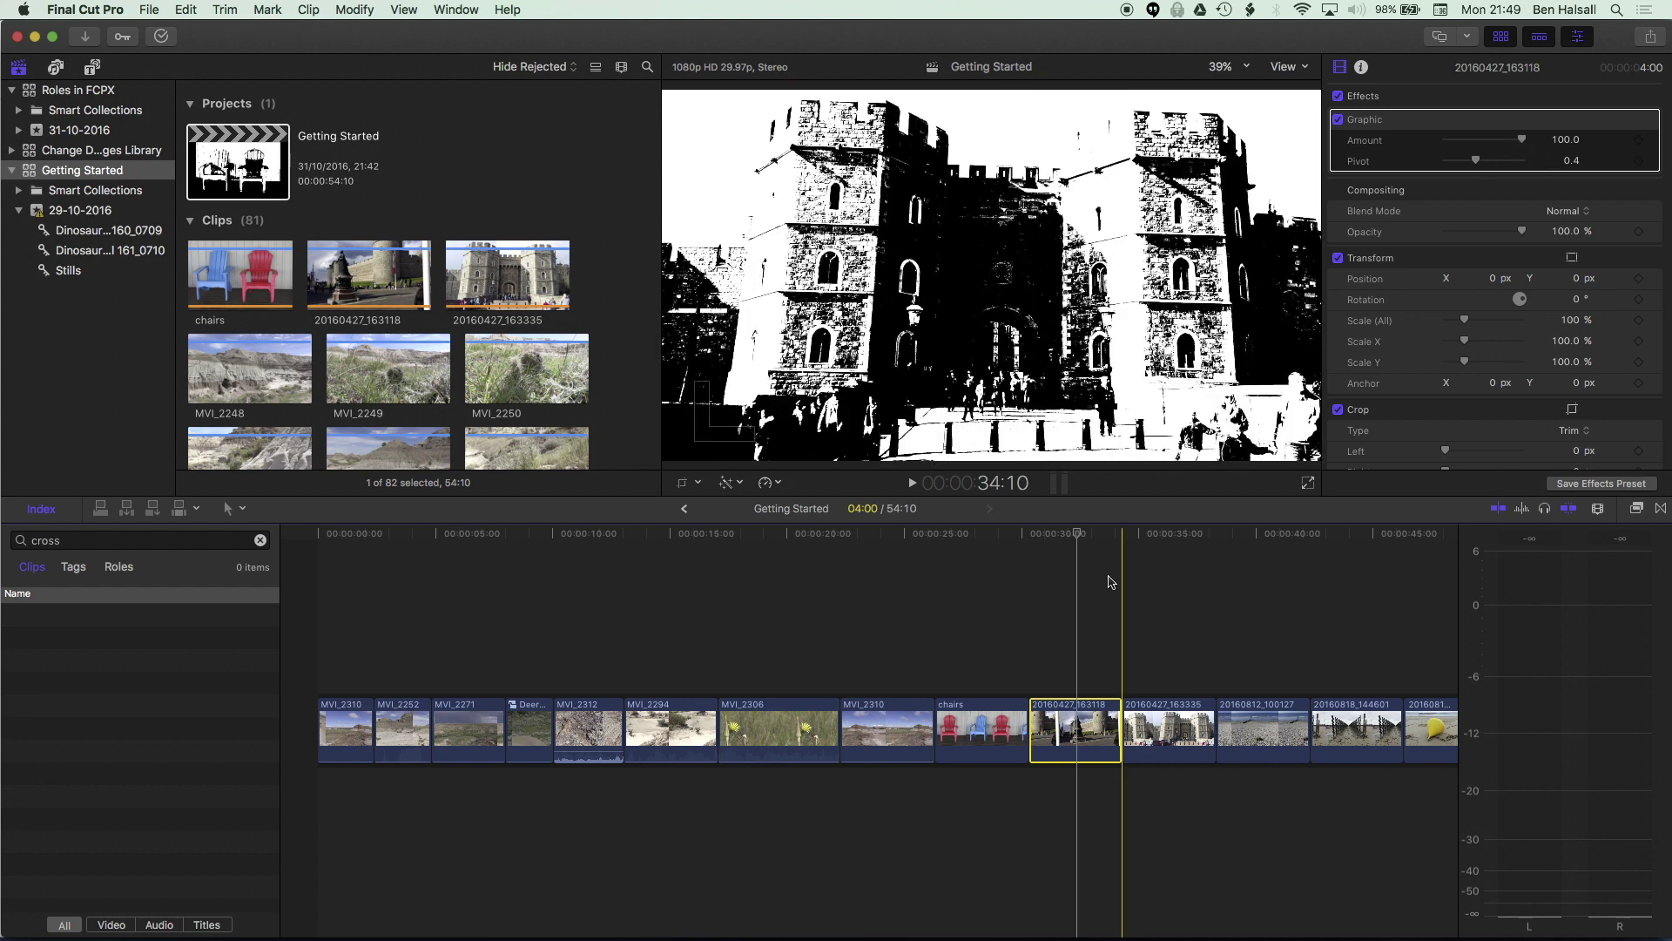
# Step: Keyframe Graphic Amount at 100 at 30:25, then lower it to 29.54 at 32:28
pyautogui.moveTo(1076, 535); pyautogui.dragTo(1040, 534)
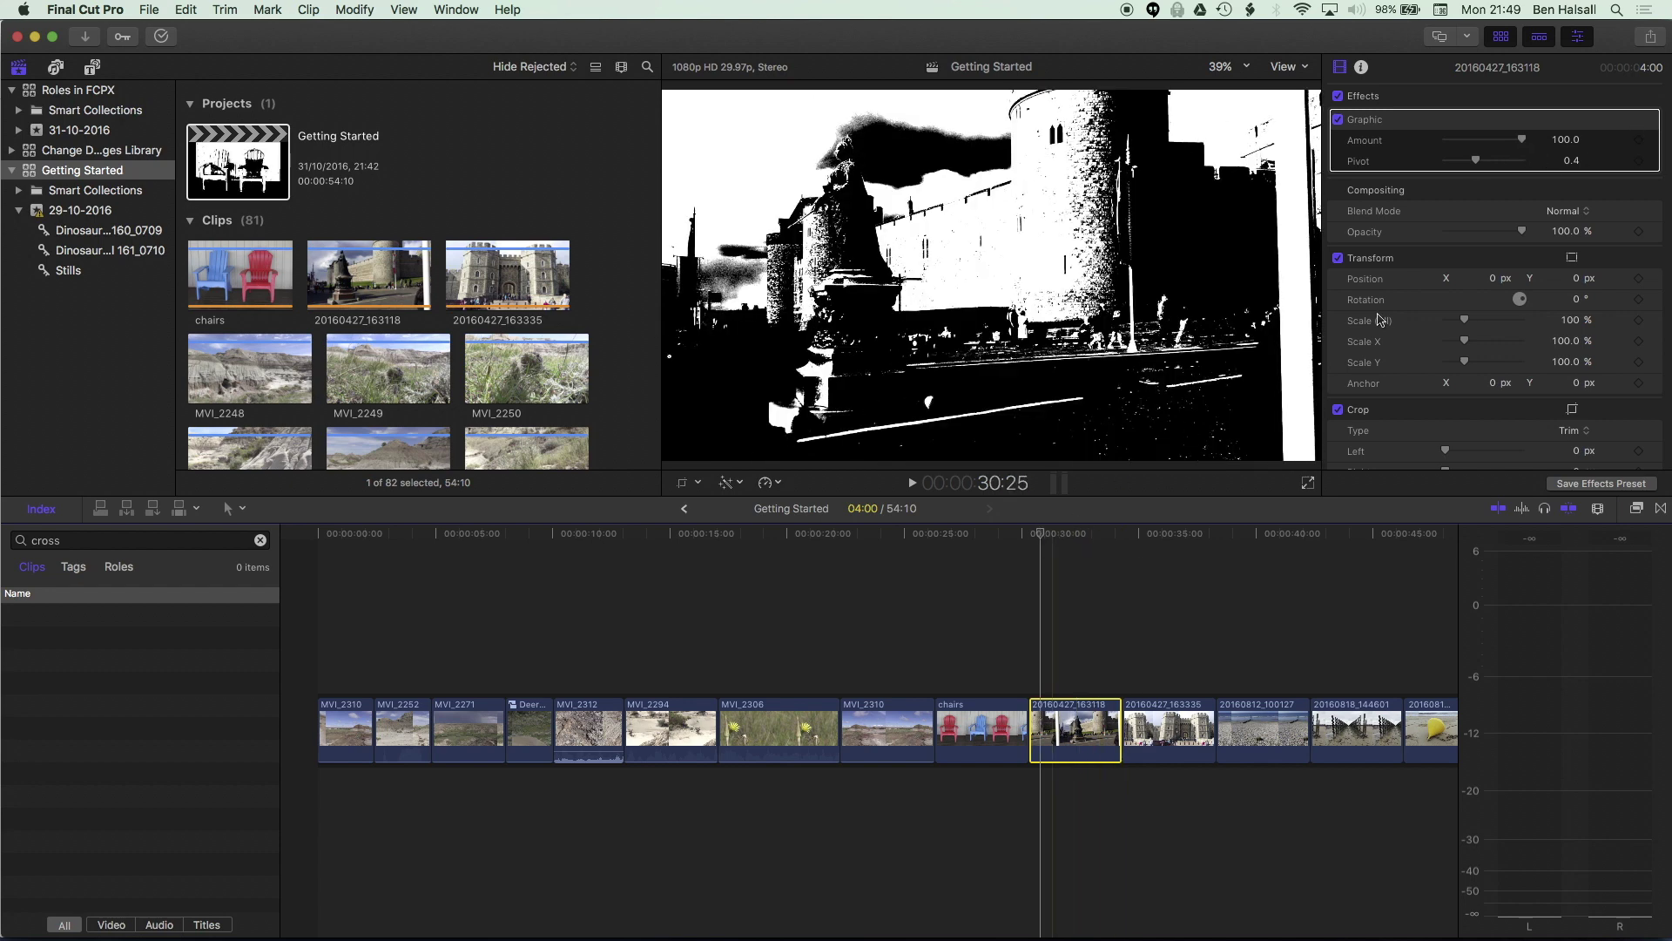
pyautogui.click(1638, 140)
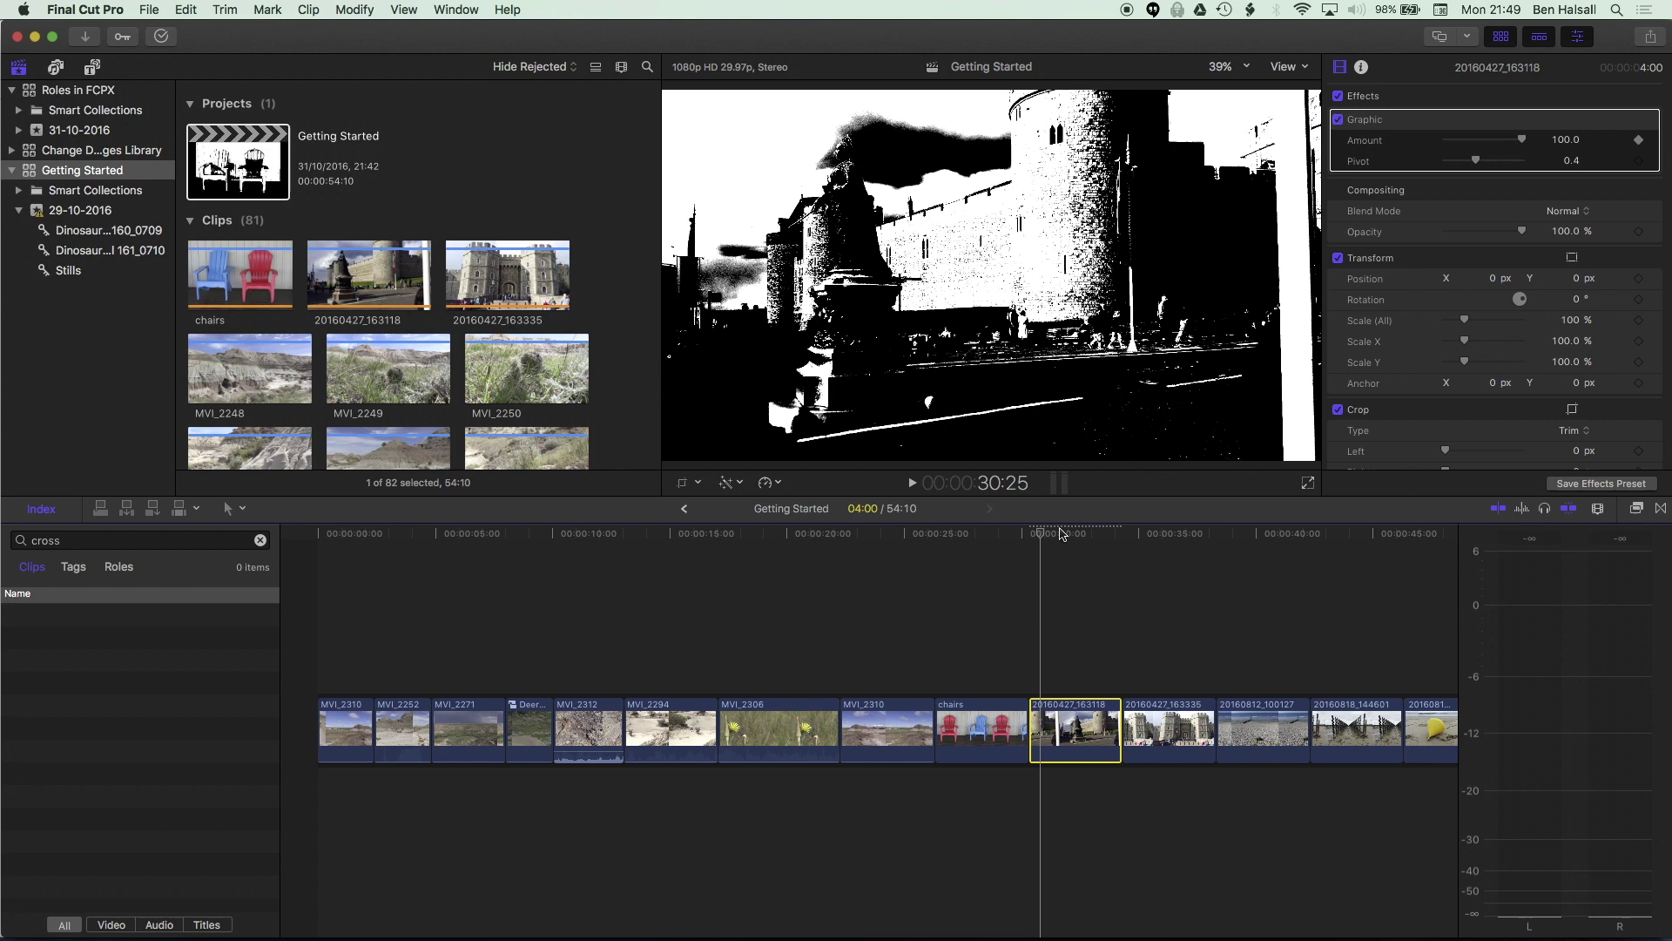
pyautogui.moveTo(1046, 540); pyautogui.dragTo(1090, 534)
pyautogui.moveTo(1521, 140); pyautogui.dragTo(1476, 142)
pyautogui.moveTo(1089, 534); pyautogui.dragTo(1095, 567)
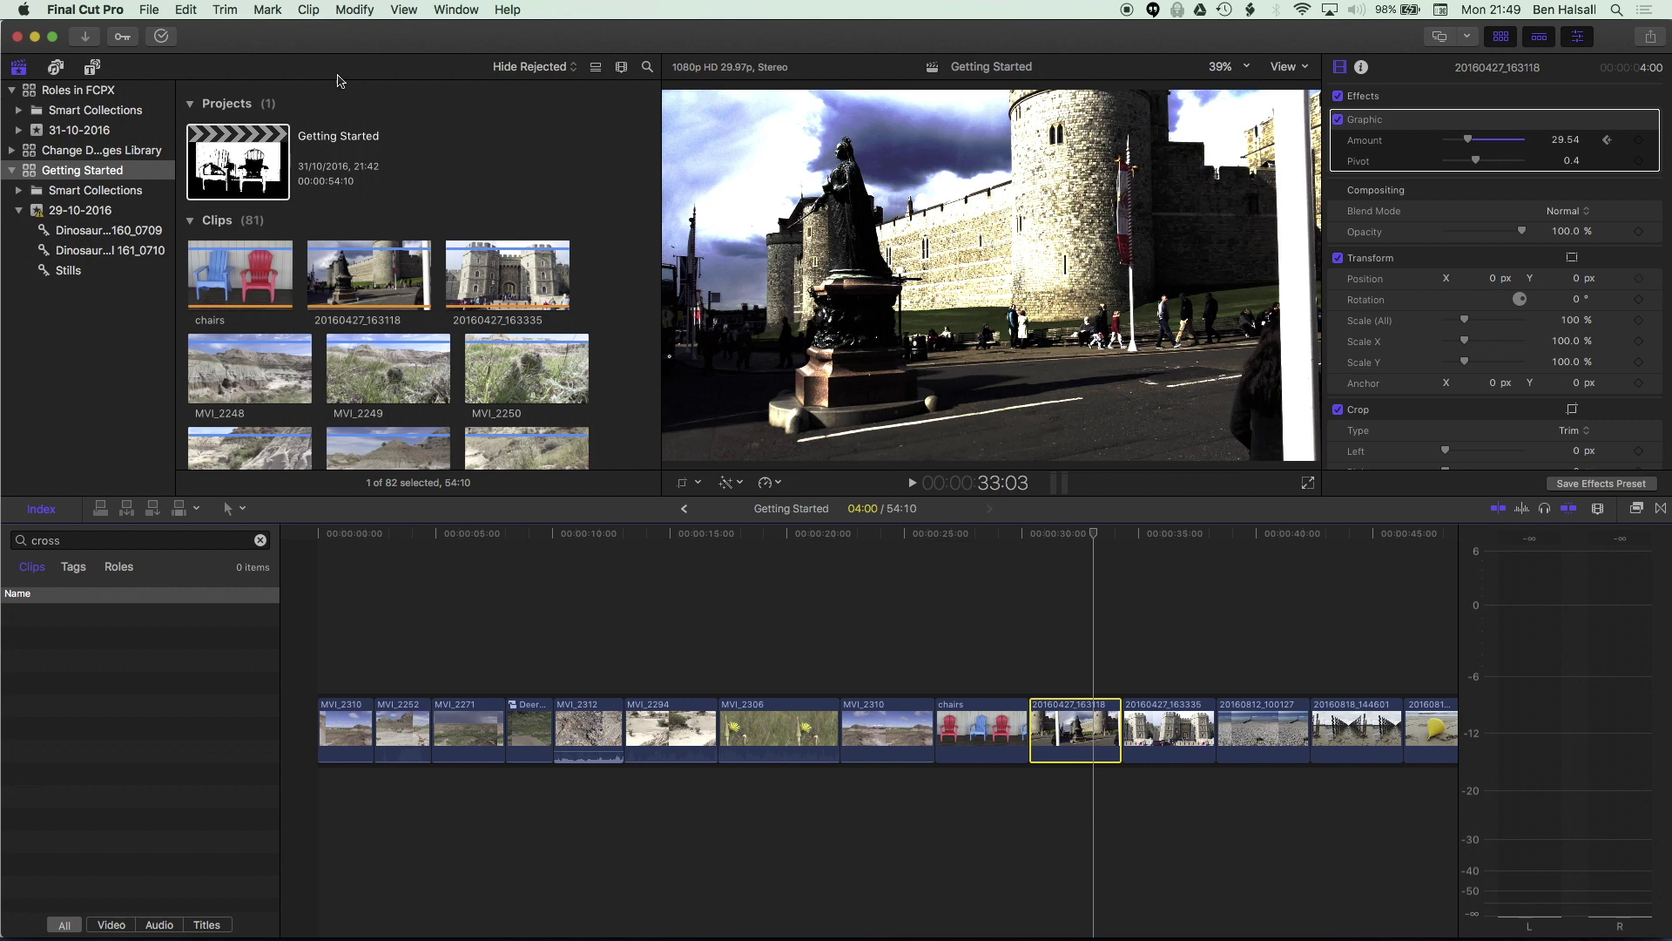
pyautogui.click(186, 10)
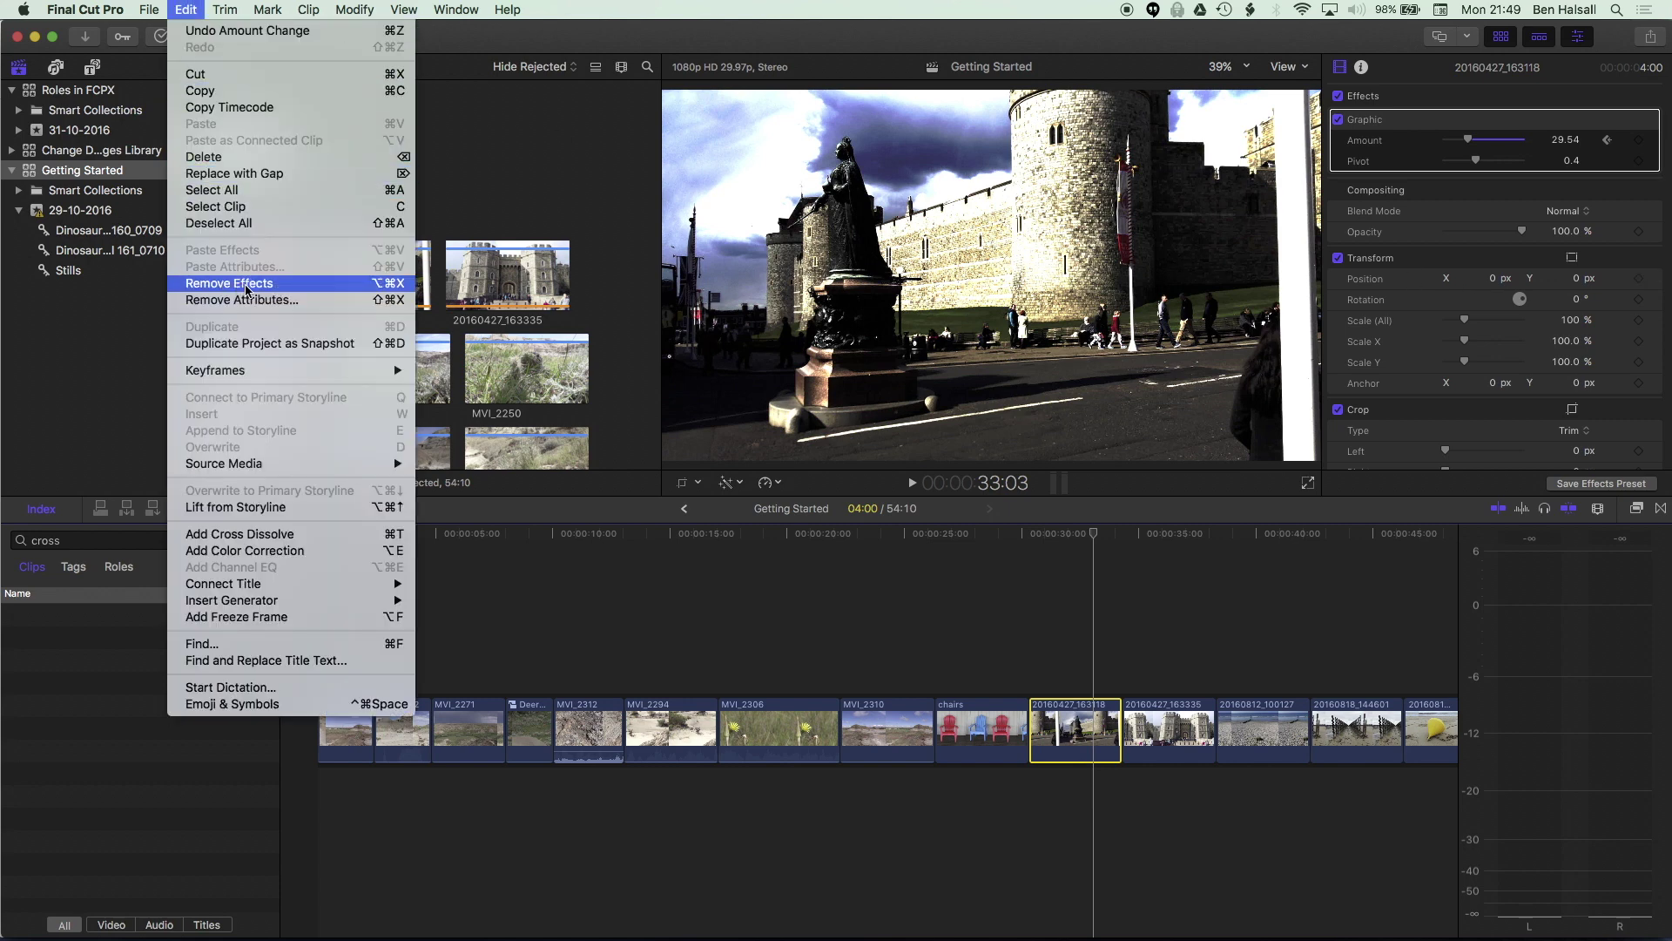